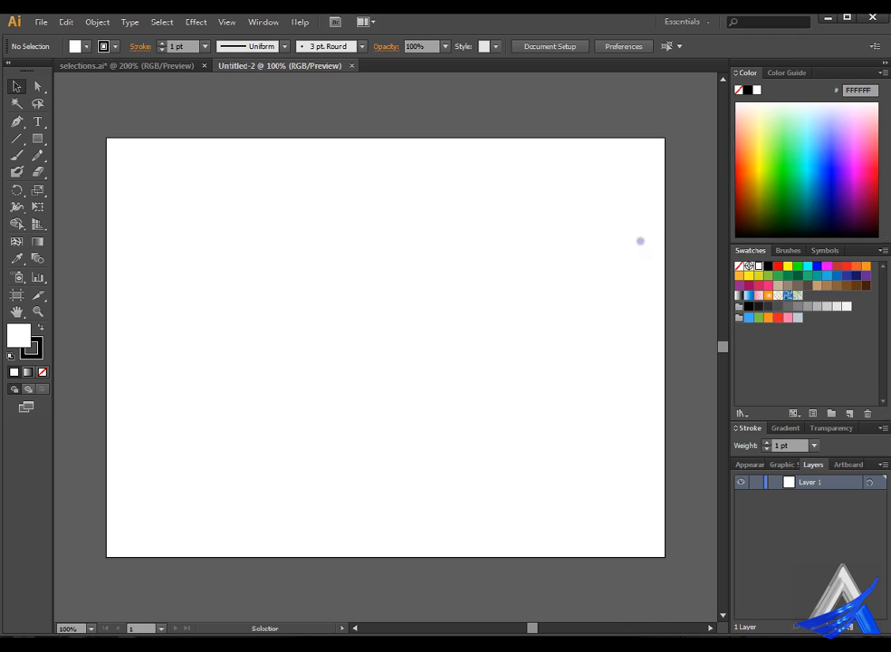
Step: Draw a five-pointed star with the Star tool and move it fully onto the artboard's left half
left_click(40, 135)
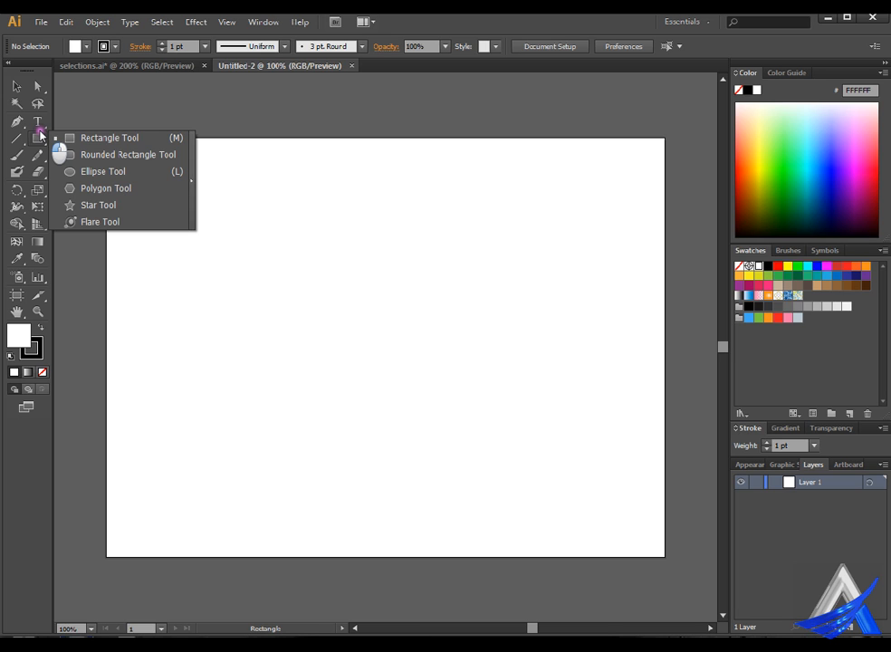
left_click(125, 206)
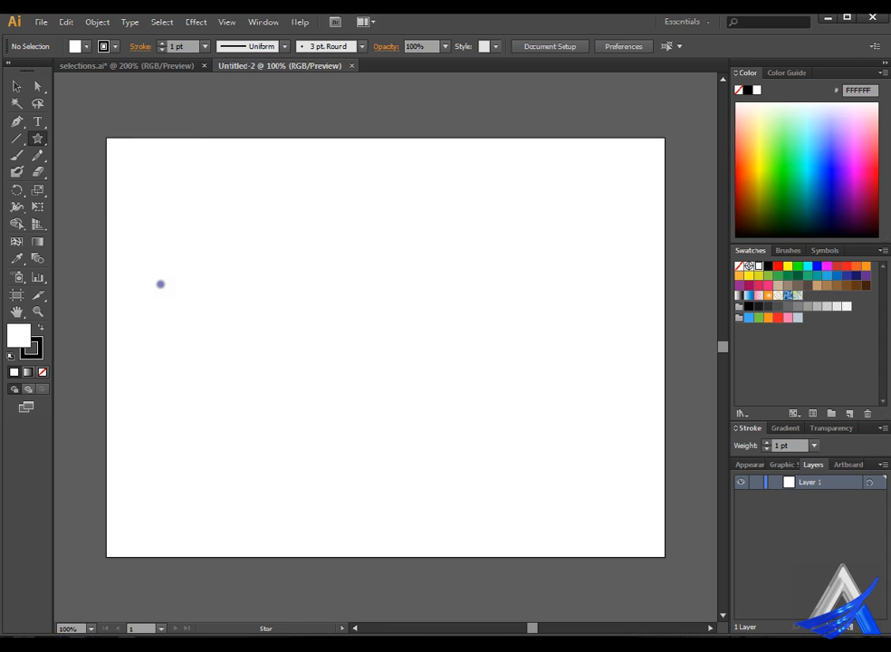
left_click_drag(142, 267, 193, 333)
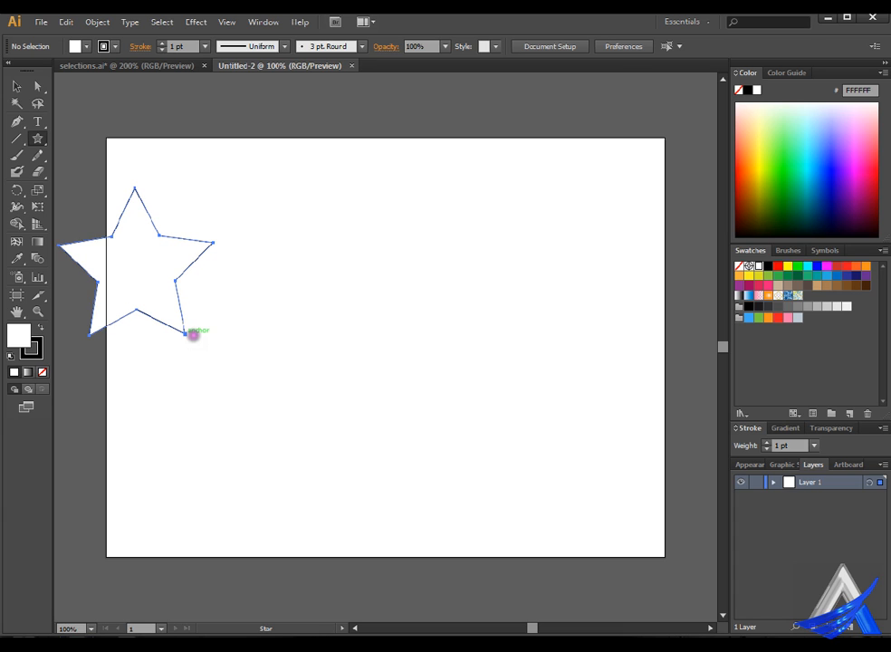
key("v")
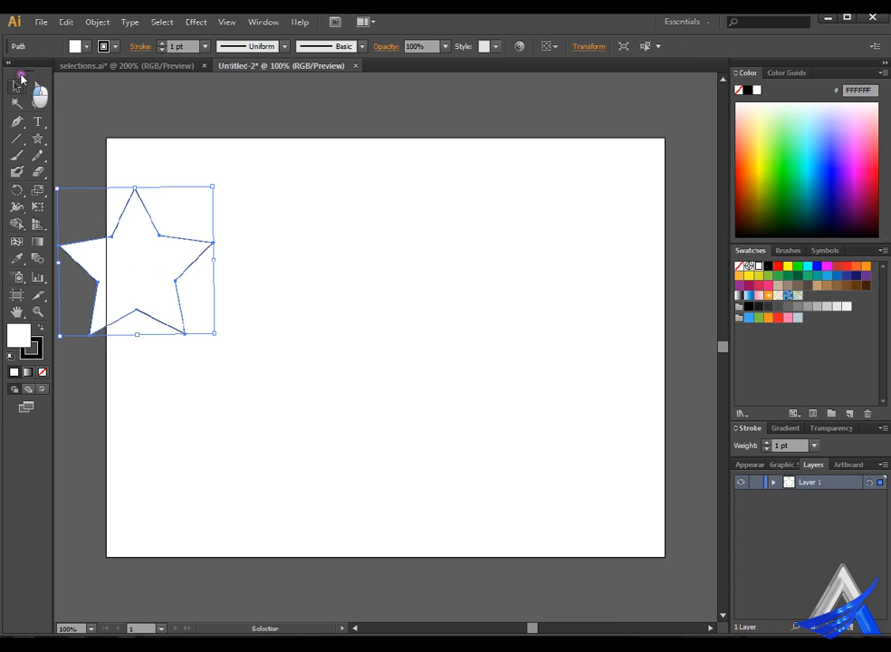
left_click_drag(136, 256, 206, 310)
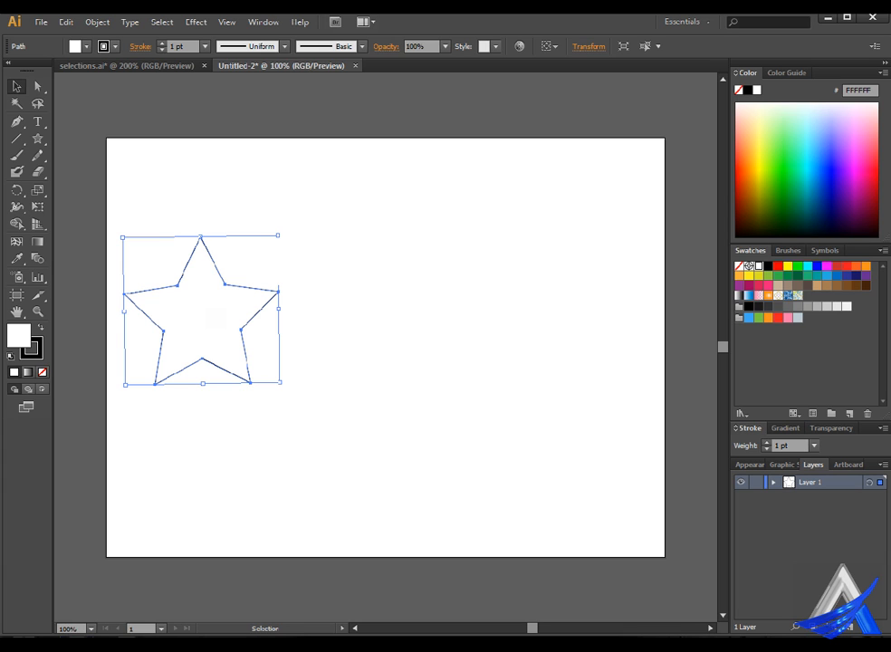
Step: Duplicate the star twice to its right and space the three stars across the artboard
left_click_drag(194, 308, 374, 306)
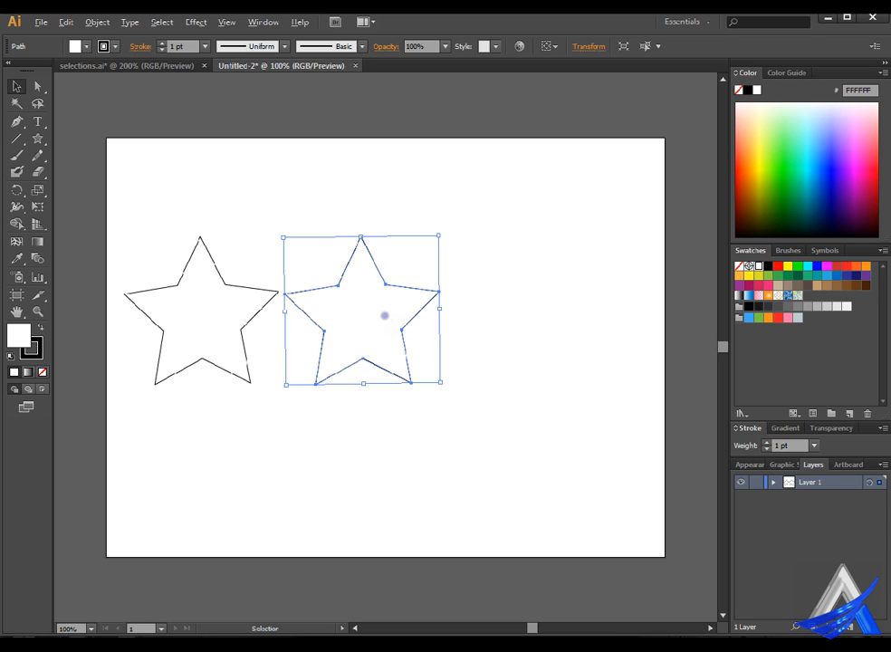
left_click_drag(383, 316, 590, 310)
left_click_drag(362, 318, 409, 317)
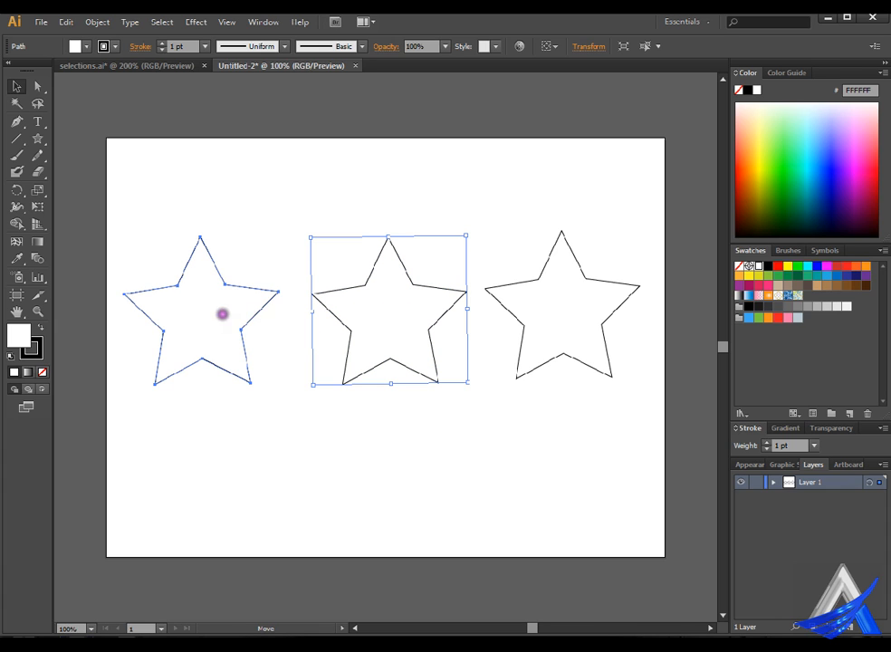
Step: Move the three stars closer together so their side points touch in a row, and deselect them
left_click_drag(223, 313, 239, 314)
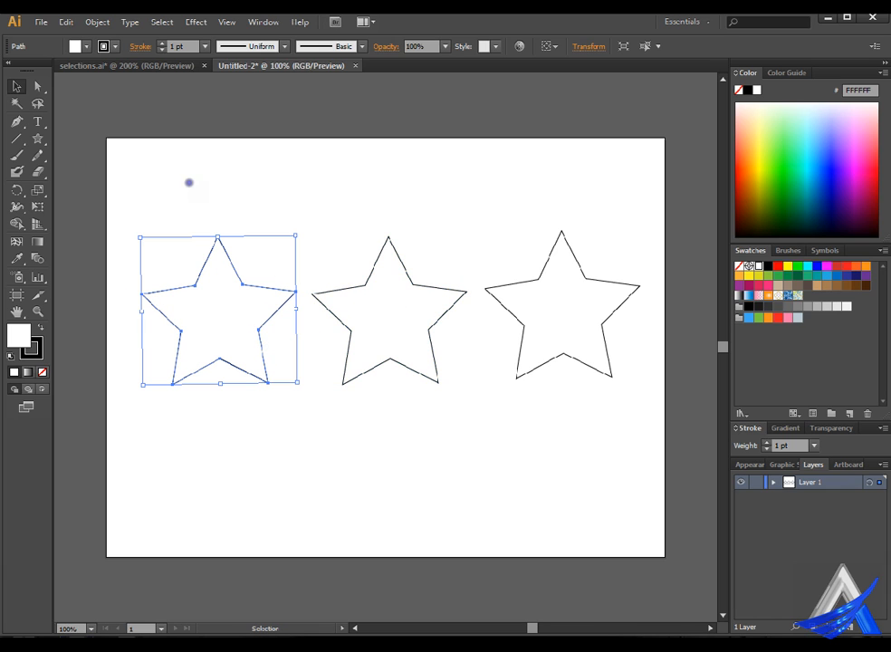
left_click_drag(389, 313, 371, 307)
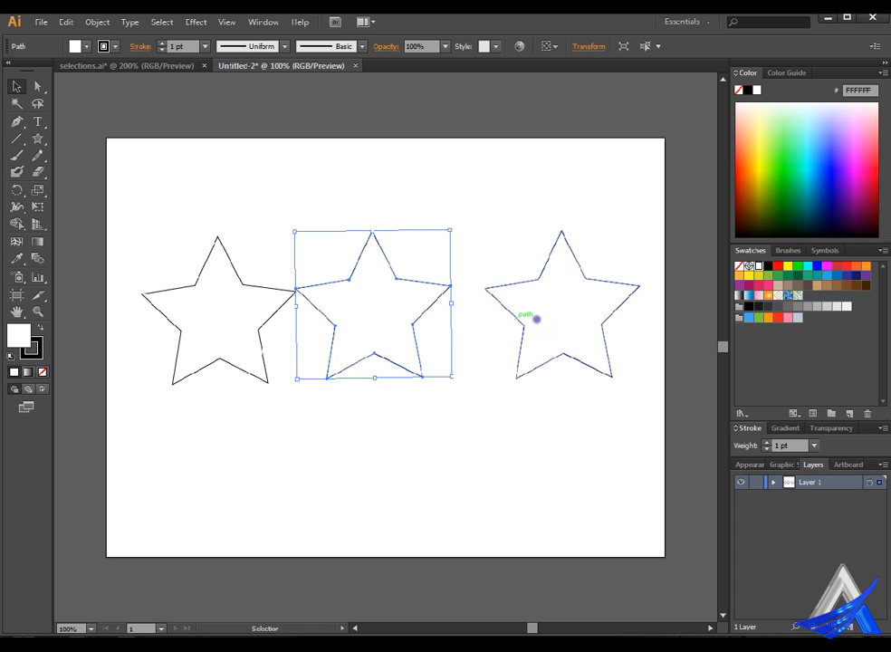
left_click_drag(575, 309, 532, 304)
left_click(352, 206)
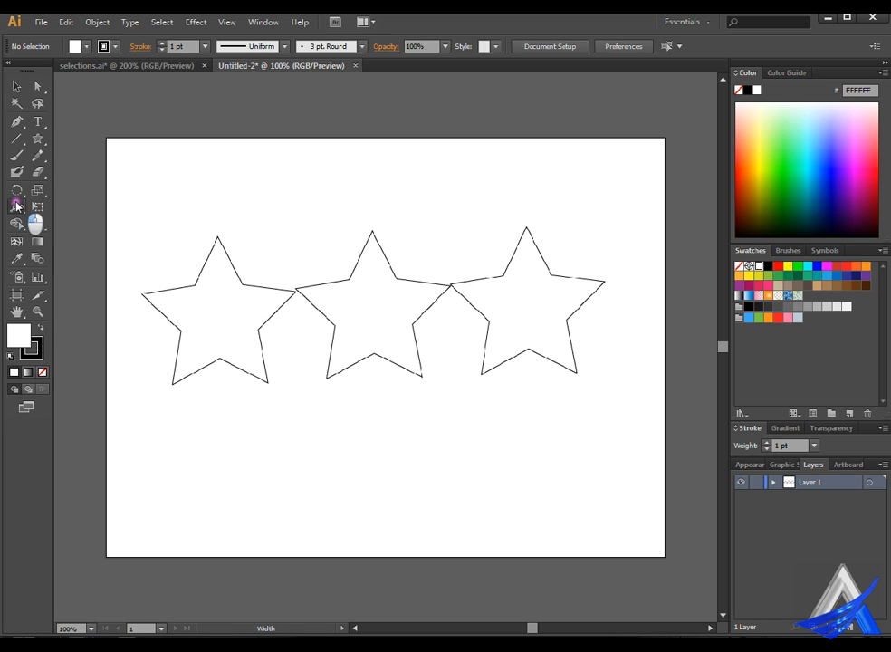
Step: Detach the Width tool group as a floating palette and place it above the stars
left_click_drag(15, 206, 163, 264)
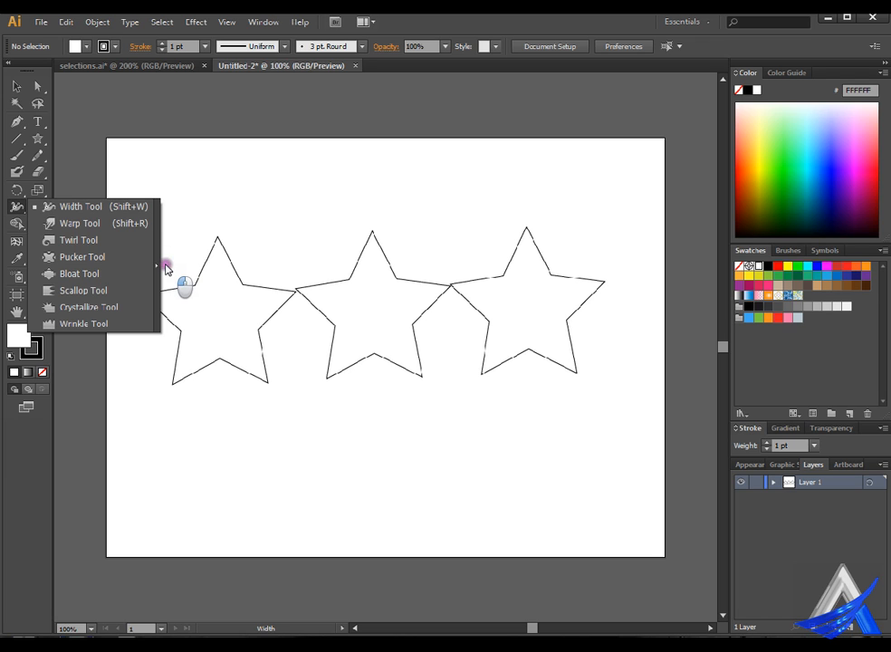
left_click_drag(165, 267, 165, 265)
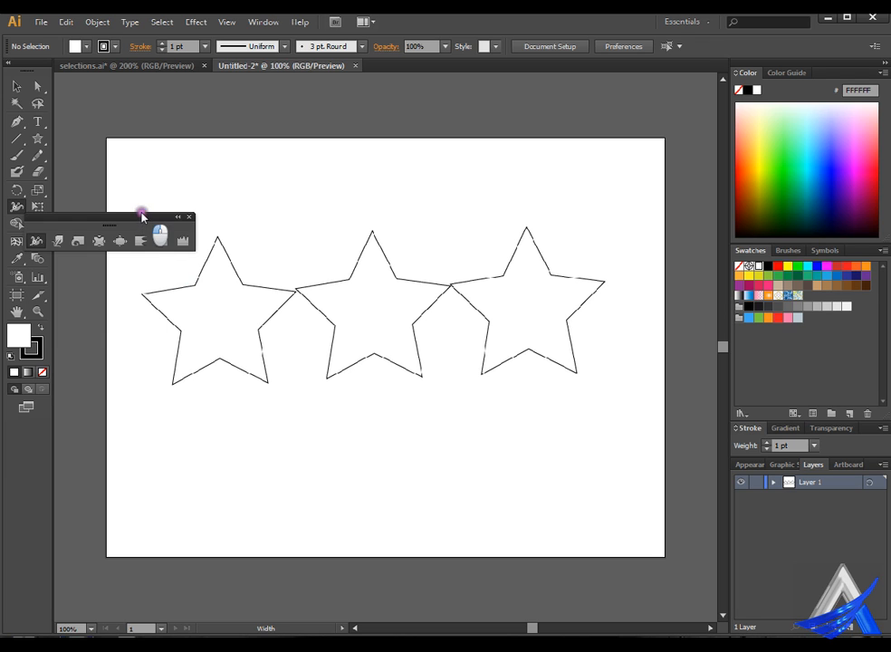
left_click_drag(142, 216, 405, 143)
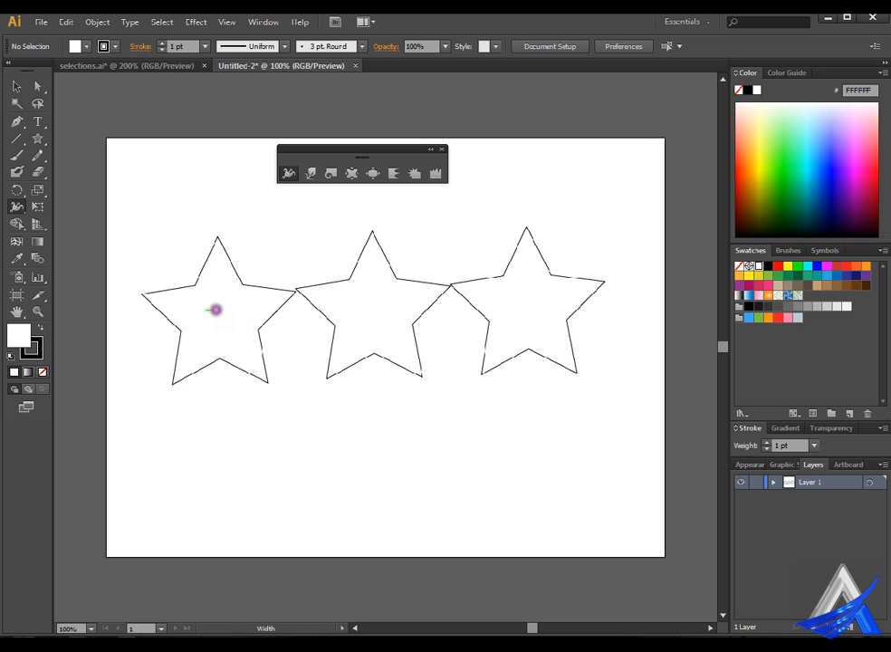
Step: Remove the left star's stroke and fill it with purple (662D91)
left_click(15, 85)
left_click(226, 310)
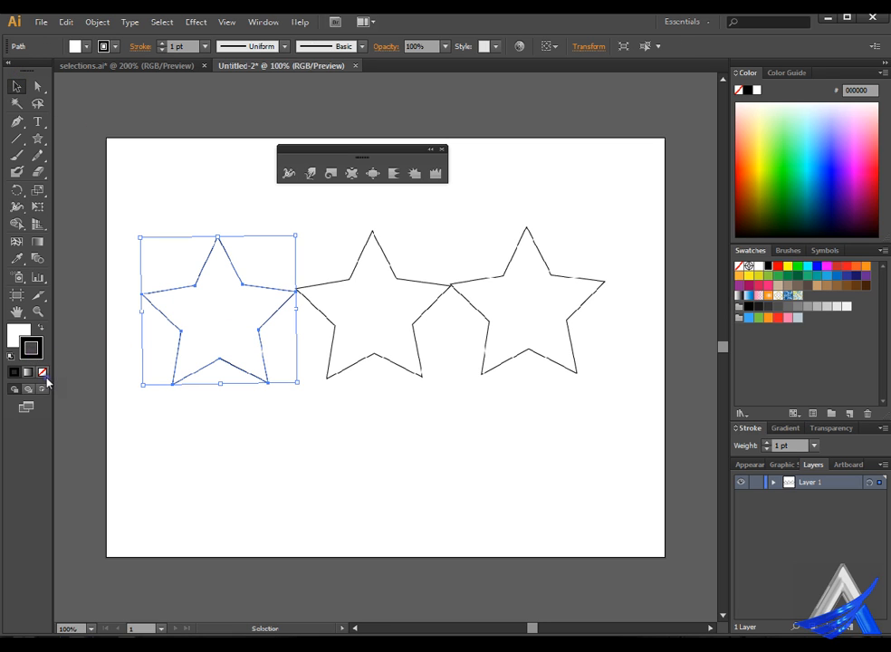
left_click(41, 371)
left_click(13, 341)
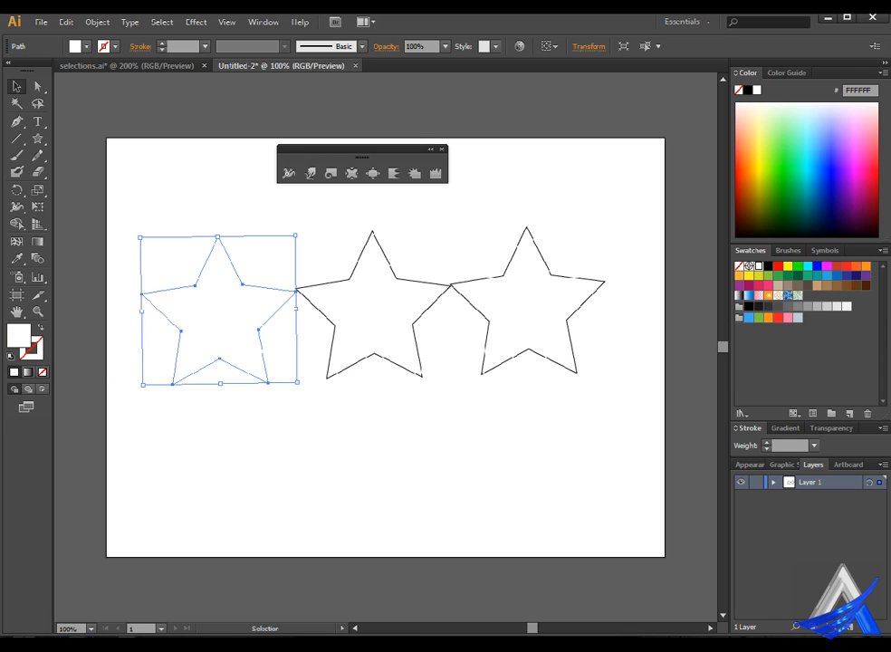
Step: Remove the middle star's stroke and fill it with dark green (006837)
left_click(384, 319)
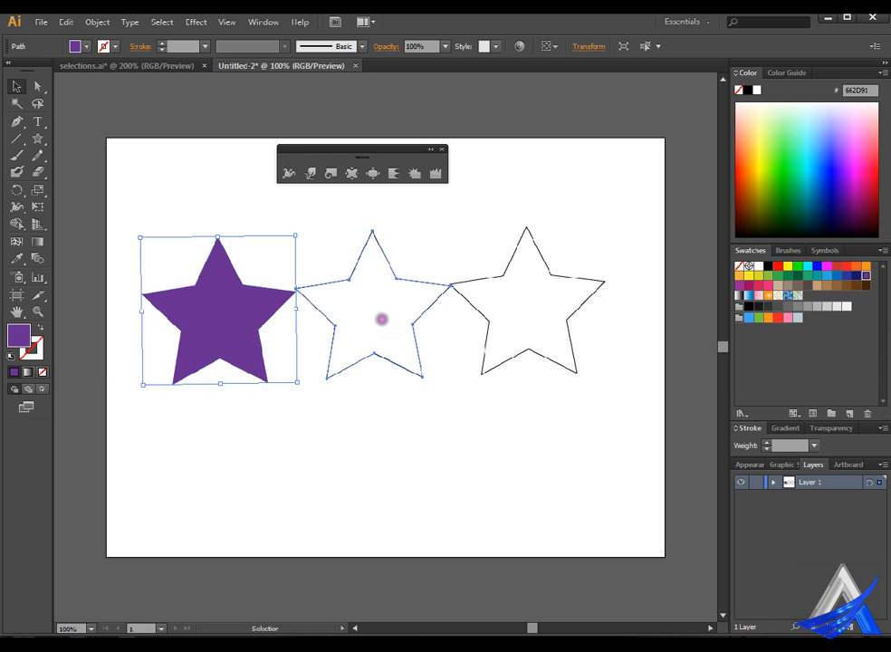
left_click(34, 349)
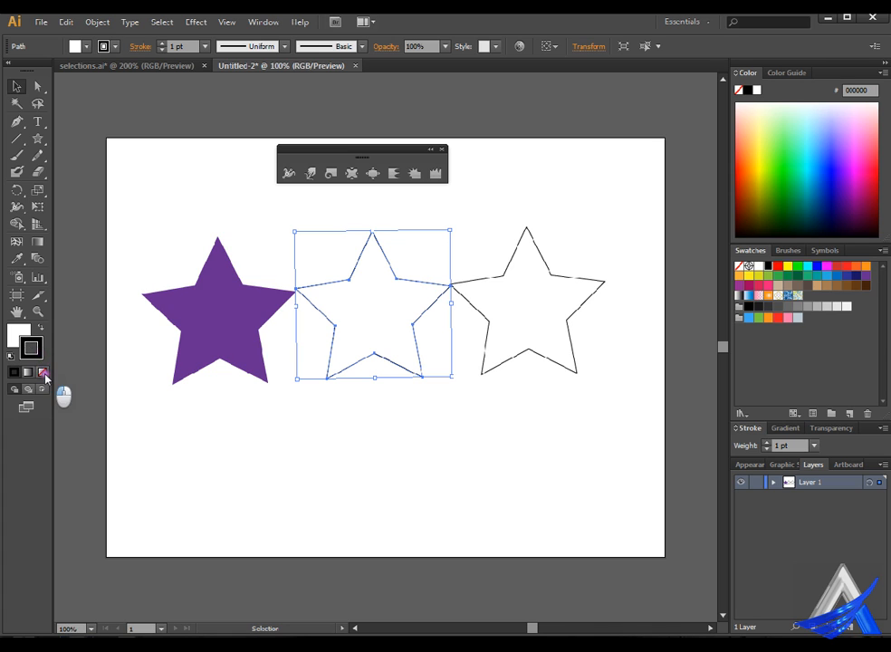
left_click(42, 371)
left_click(14, 333)
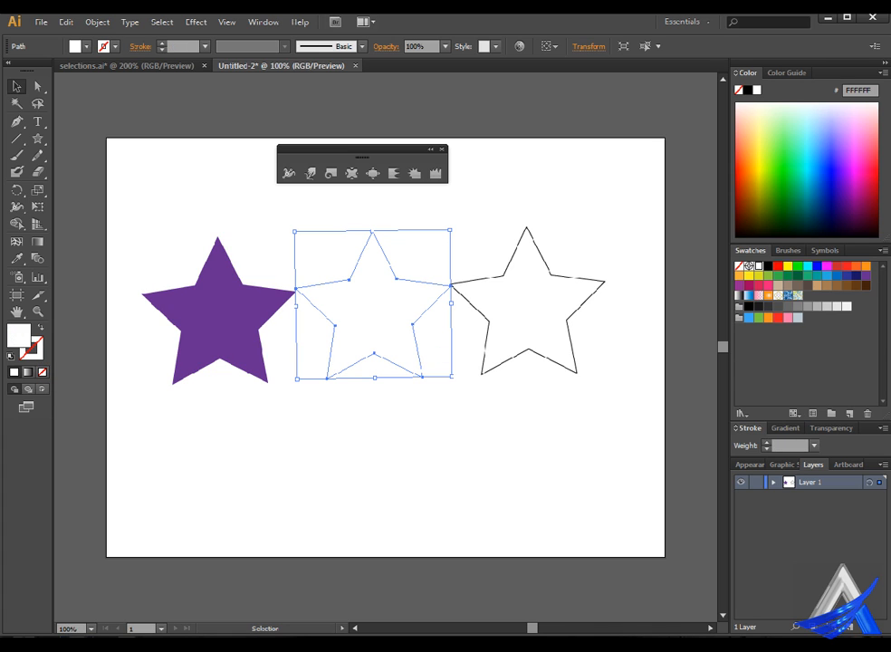
left_click(827, 265)
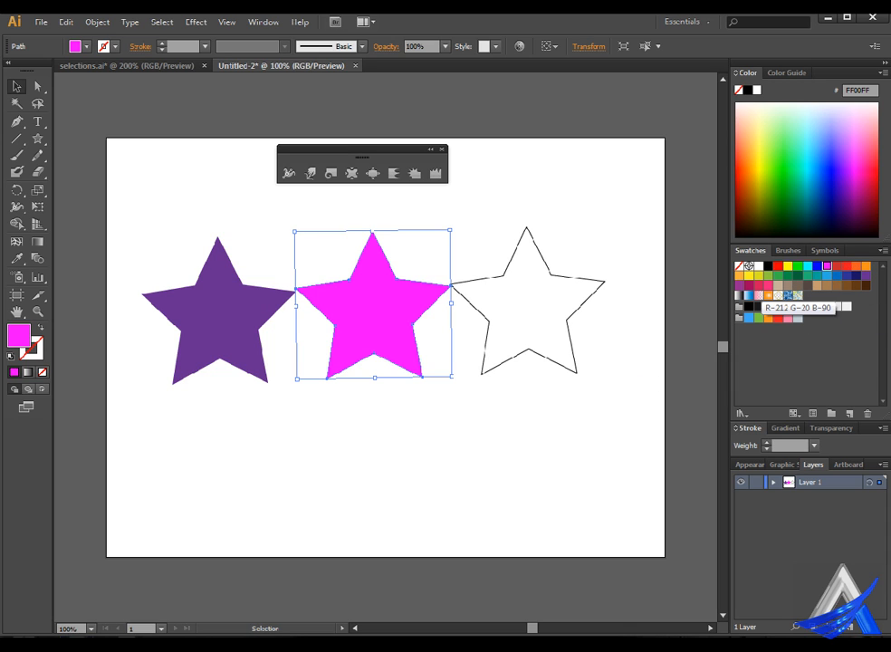
left_click(797, 275)
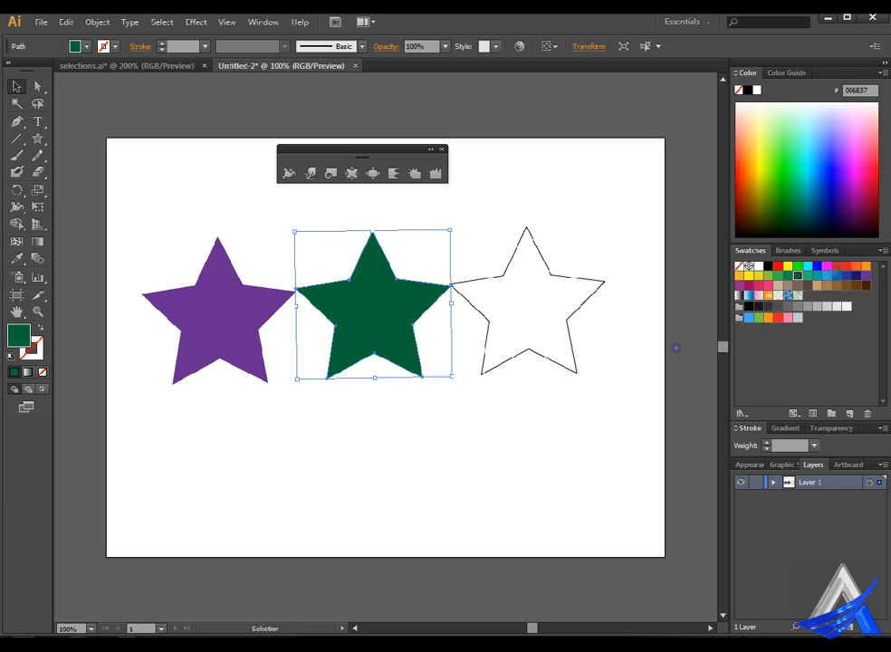
Step: Remove the right star's stroke and fill it with red (FF0000)
left_click(544, 297)
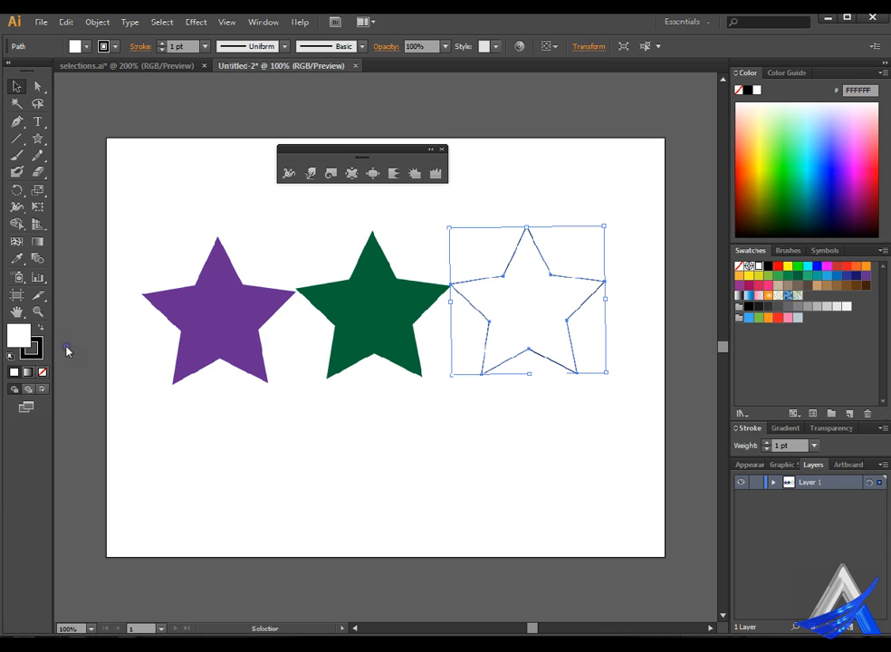
left_click(41, 371)
left_click(18, 333)
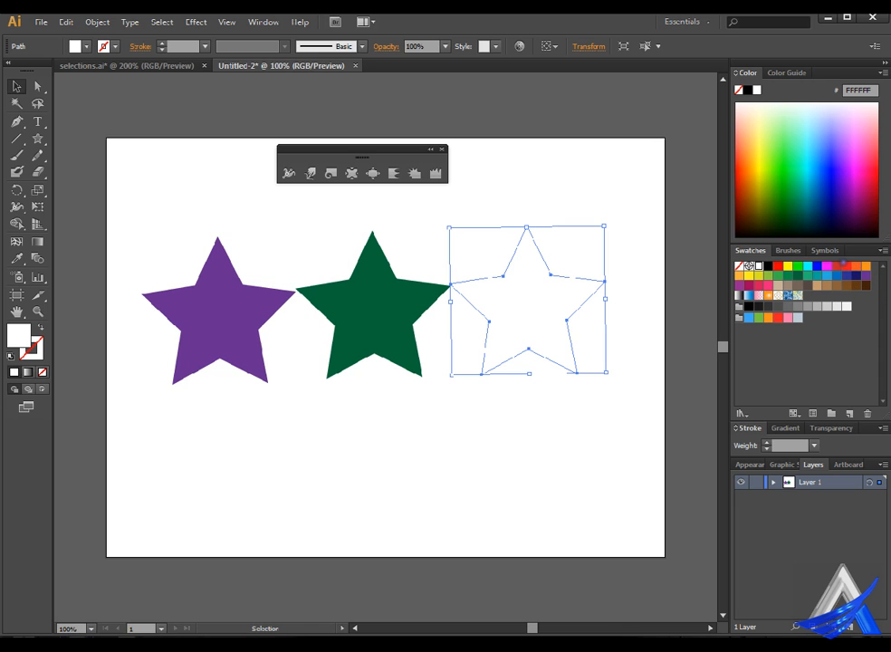
left_click(778, 265)
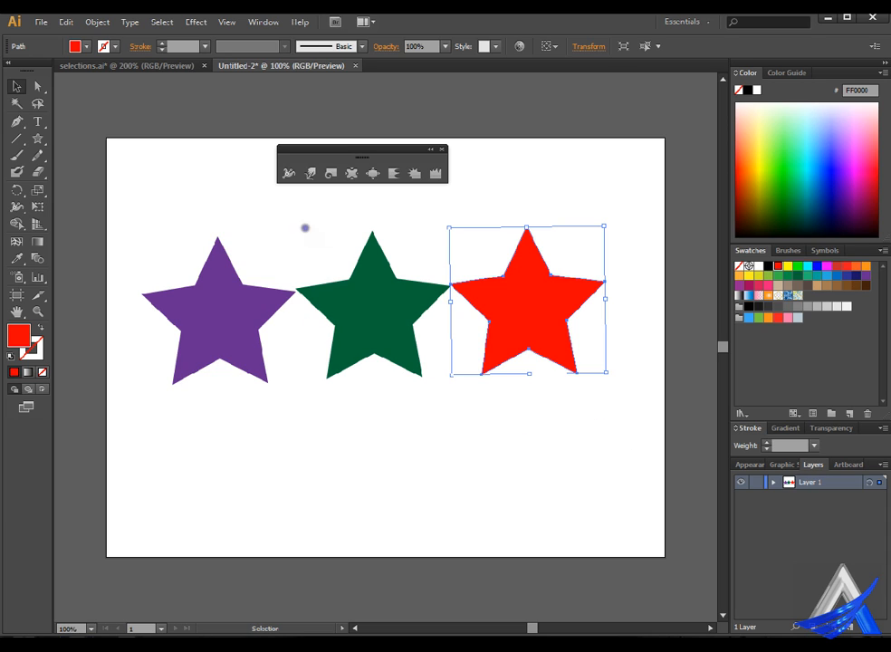
Step: Push the purple star's two upper inner corners and lower-right inner corner toward its centre with the Warp tool
left_click(291, 173)
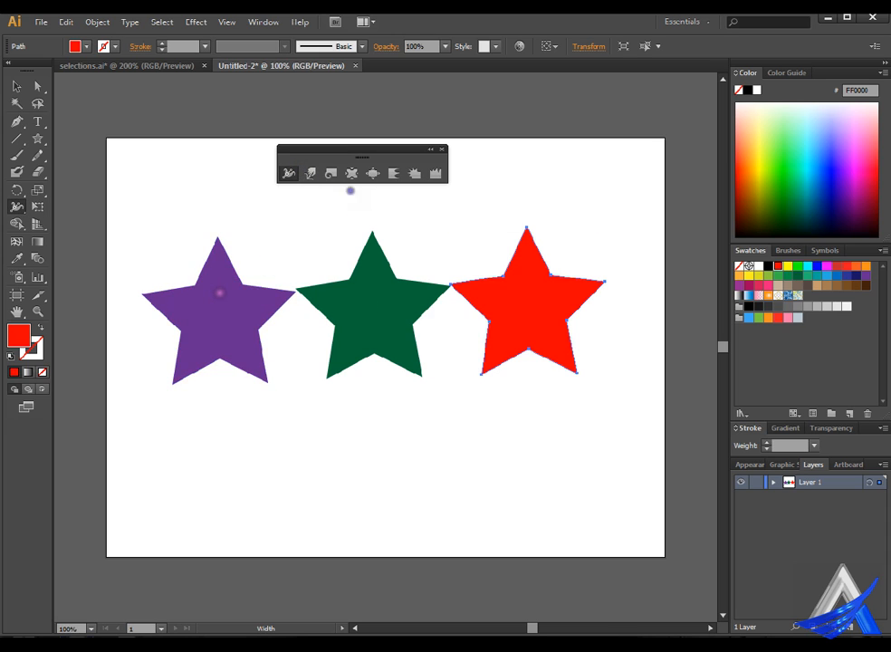
left_click(310, 173)
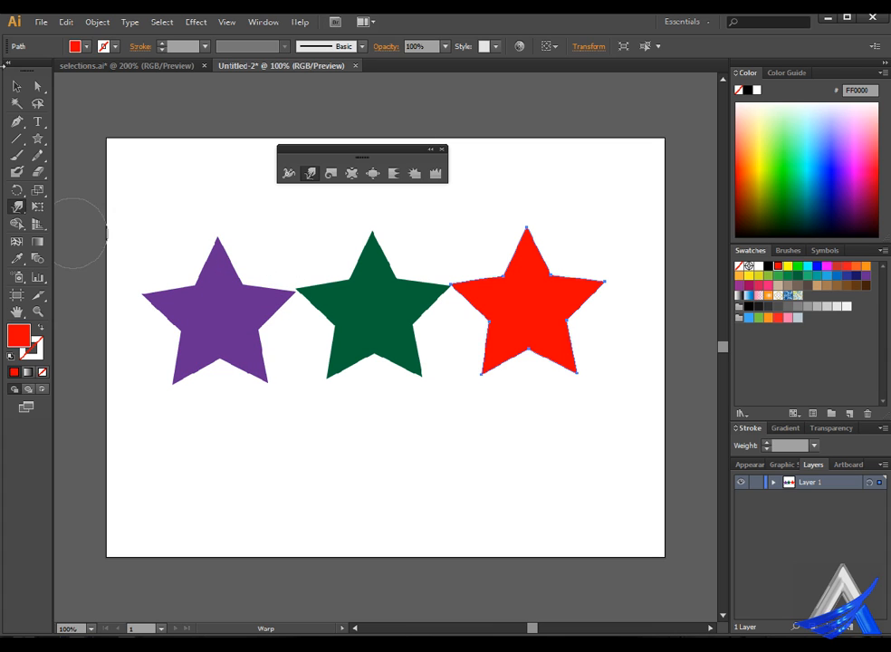
left_click(16, 86)
left_click(217, 299)
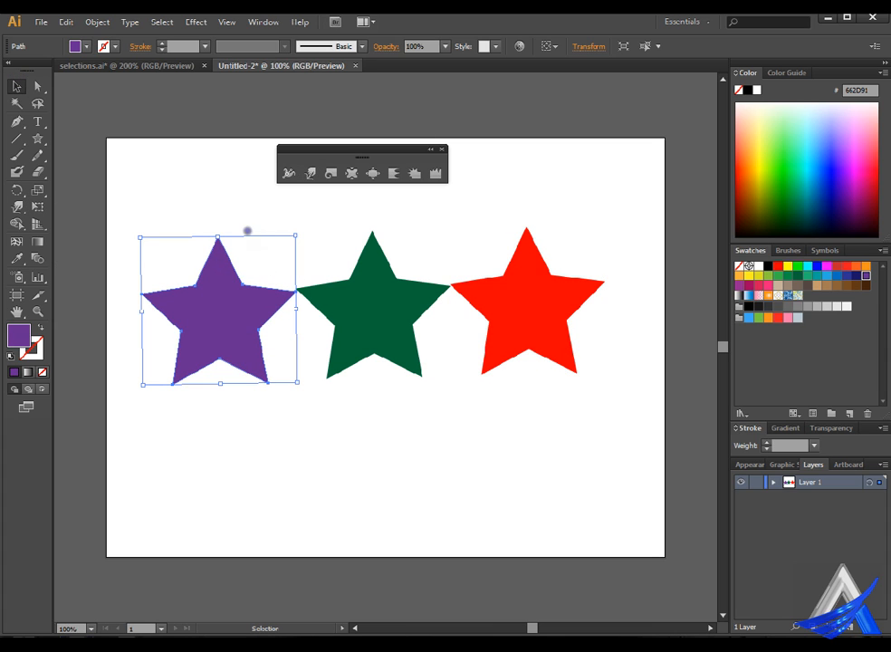
left_click(311, 173)
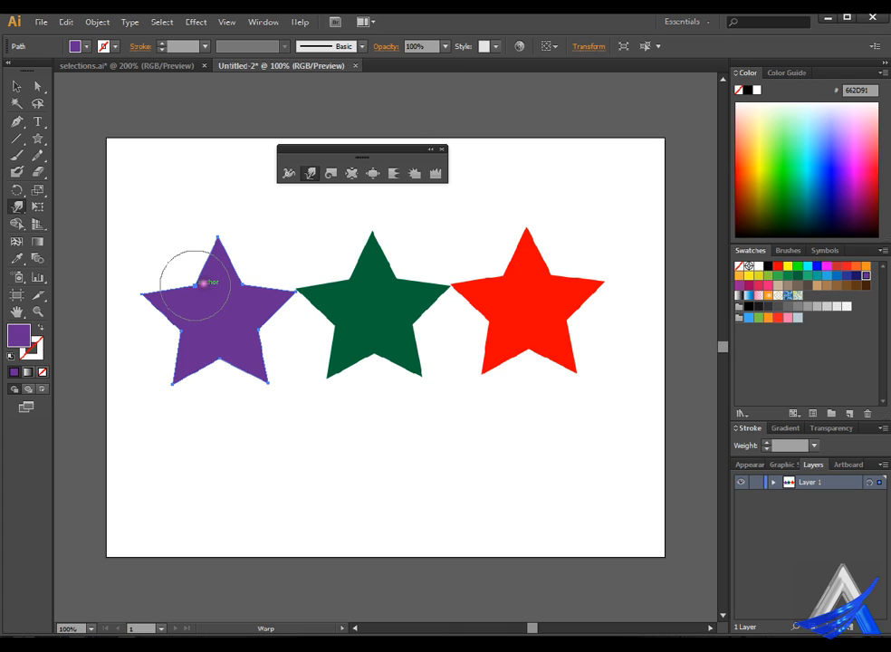
mouse_move(199, 284)
left_mouse_down()
mouse_move(234, 322)
mouse_move(233, 340)
left_mouse_up()
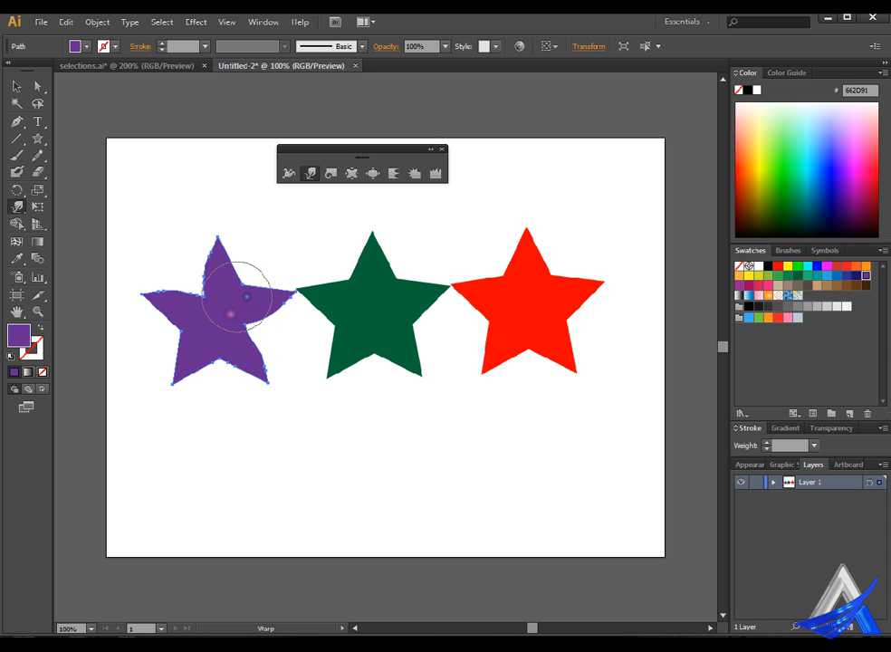
left_click_drag(241, 285, 217, 319)
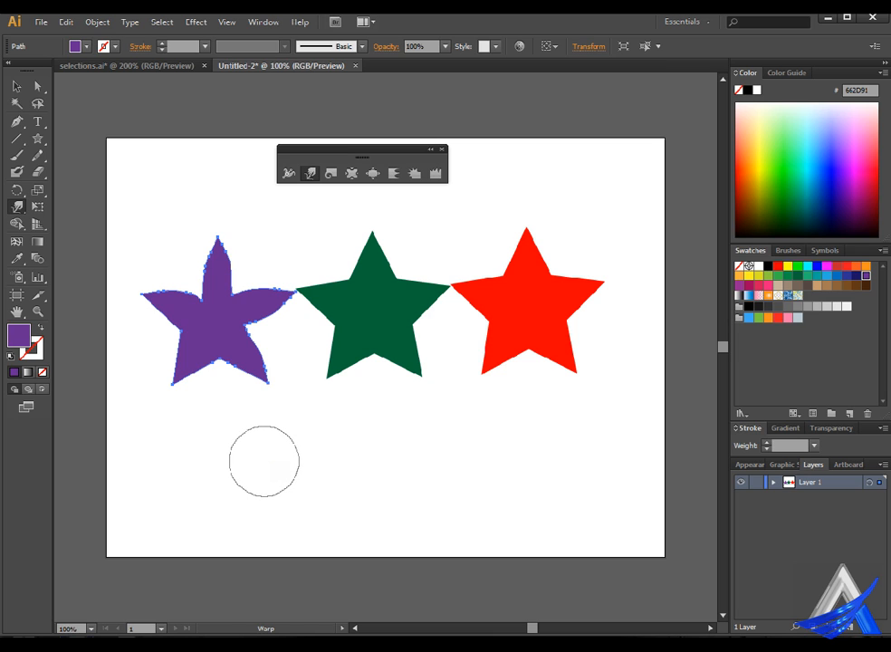
Step: Twirl the purple star's lower-left and upper-right inner corners into spirals with the Twirl tool
left_click(348, 172)
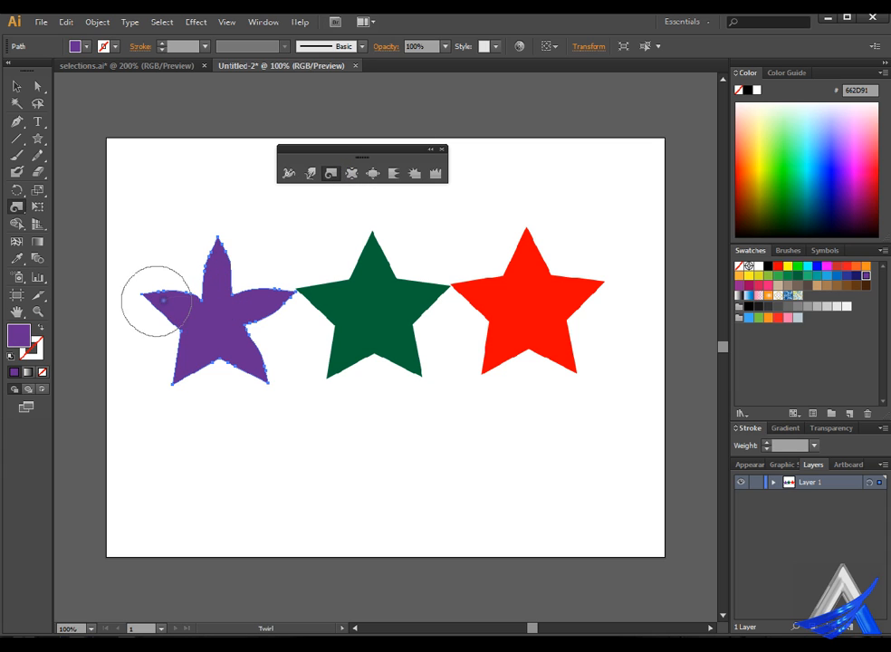
left_click_drag(173, 333, 205, 363)
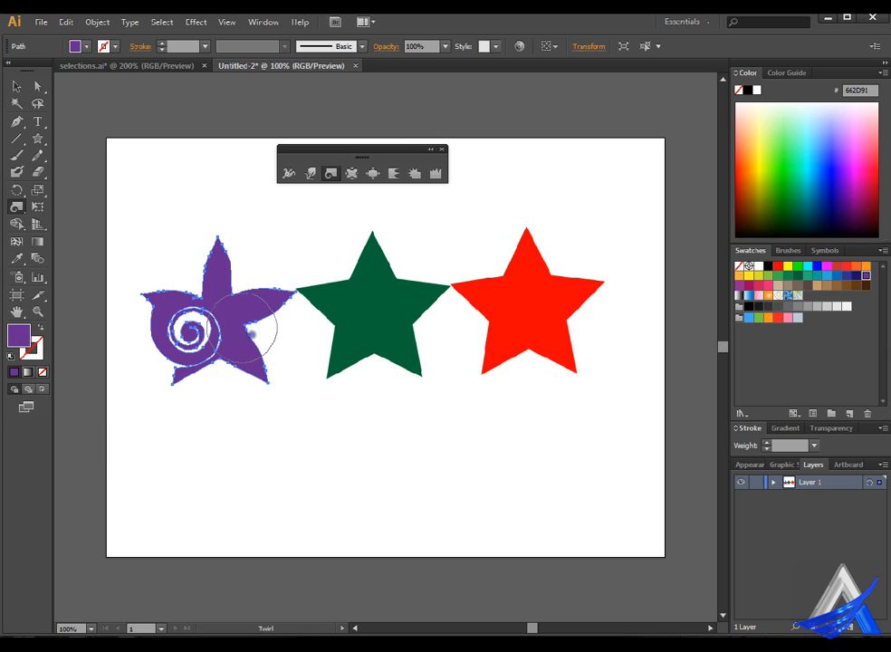
left_click_drag(233, 292, 233, 294)
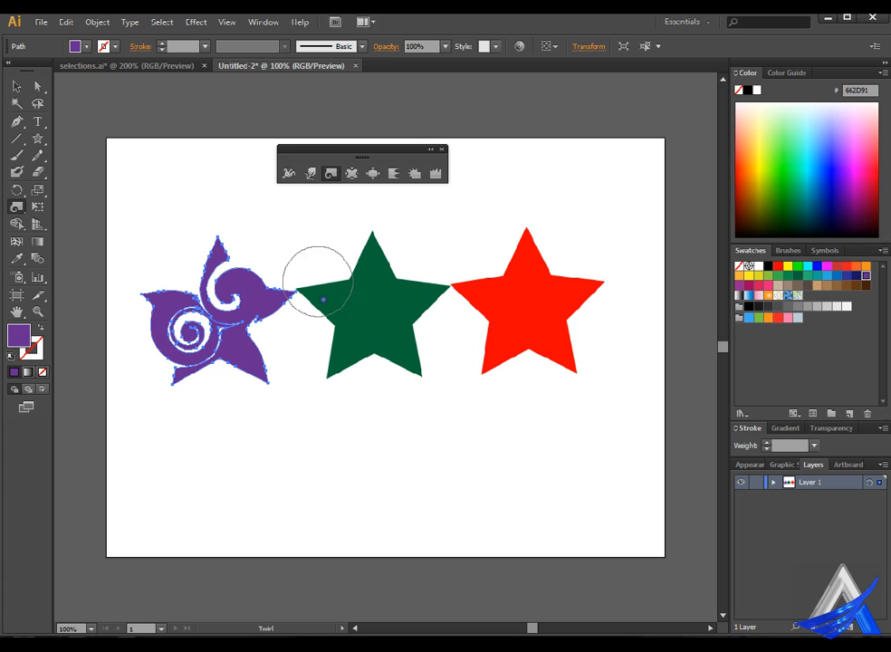
Step: Pinch the green star's inner corners into its centre with the Pucker tool to form five leaf-like arms
left_click(351, 172)
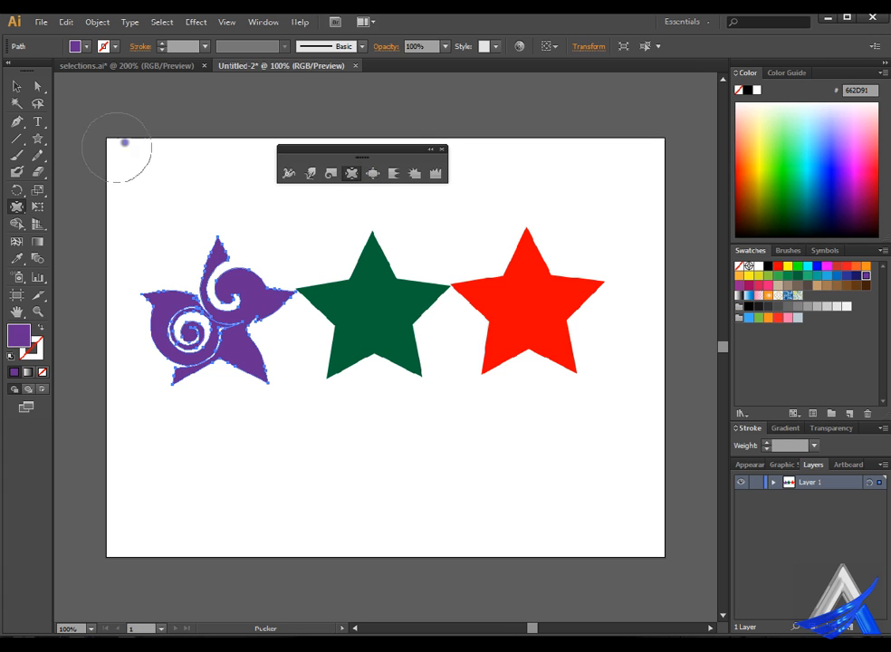
left_click(16, 86)
left_click(382, 327)
left_click(351, 173)
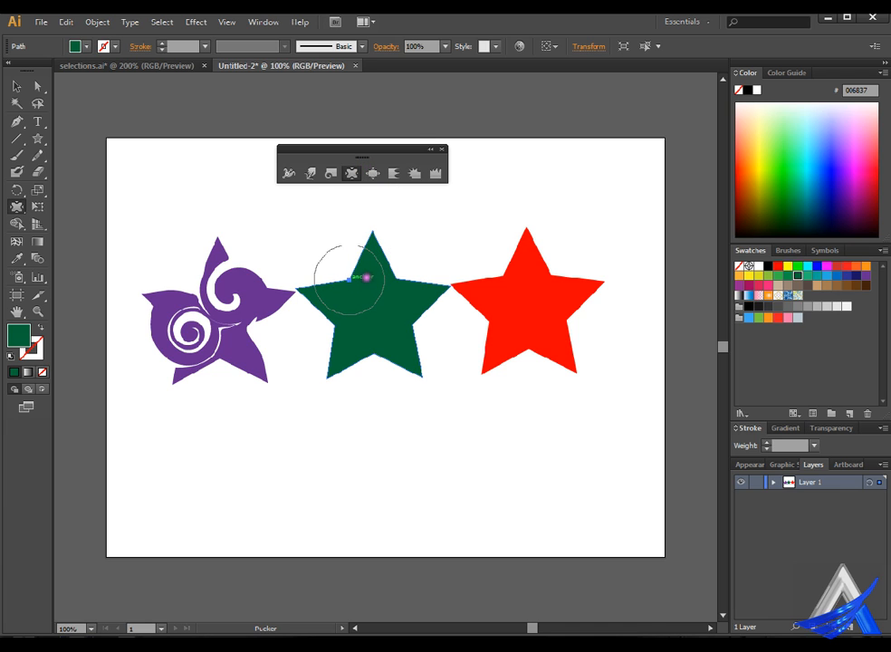
mouse_move(366, 278)
left_mouse_down()
mouse_move(387, 303)
mouse_move(392, 367)
mouse_move(384, 305)
mouse_move(429, 322)
mouse_move(386, 291)
mouse_move(361, 317)
left_mouse_up()
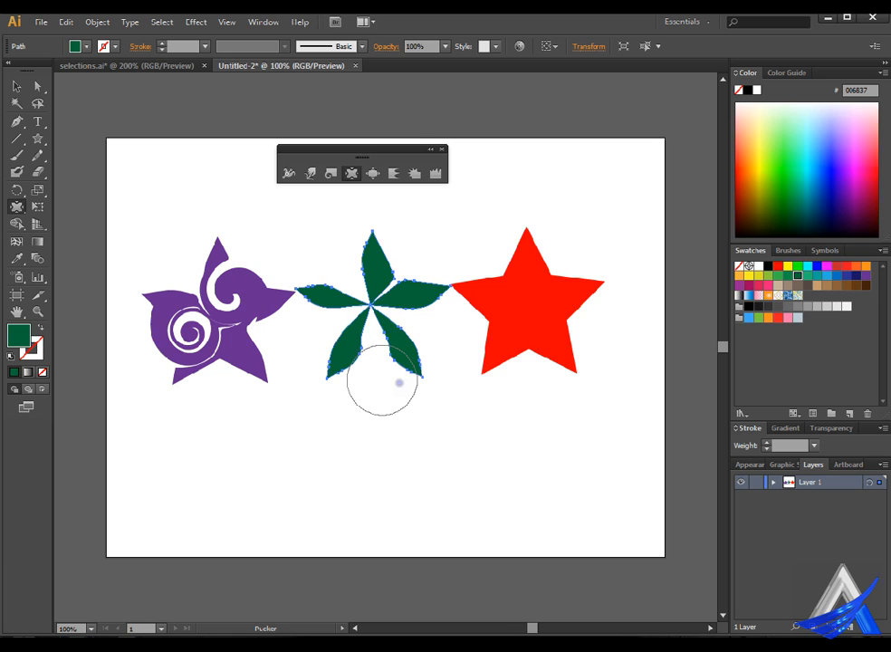
Step: Round the green star's right arm tip and swell the red star's top arm into a large ball with the Bloat tool
left_click(373, 173)
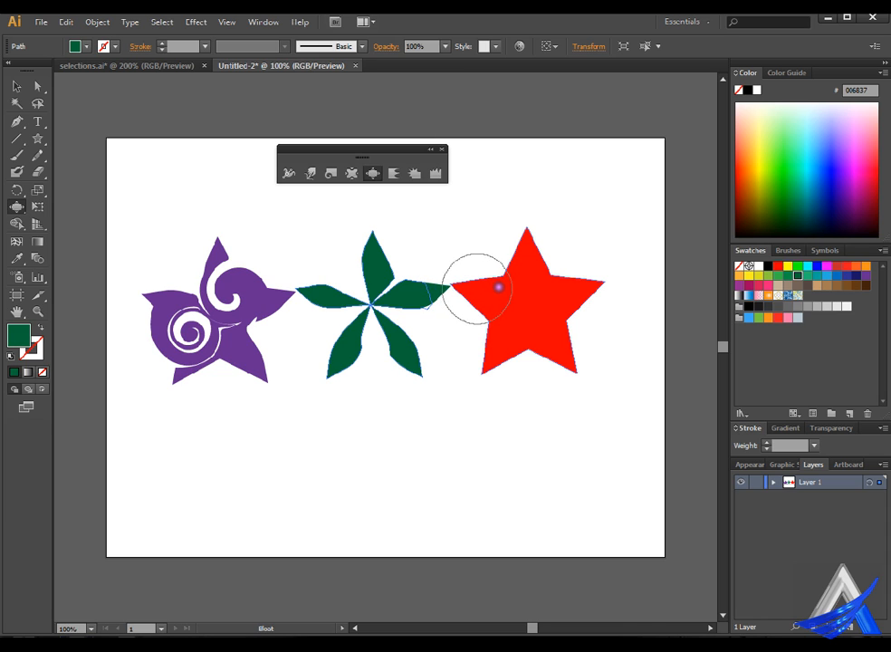
left_click_drag(477, 289, 485, 285)
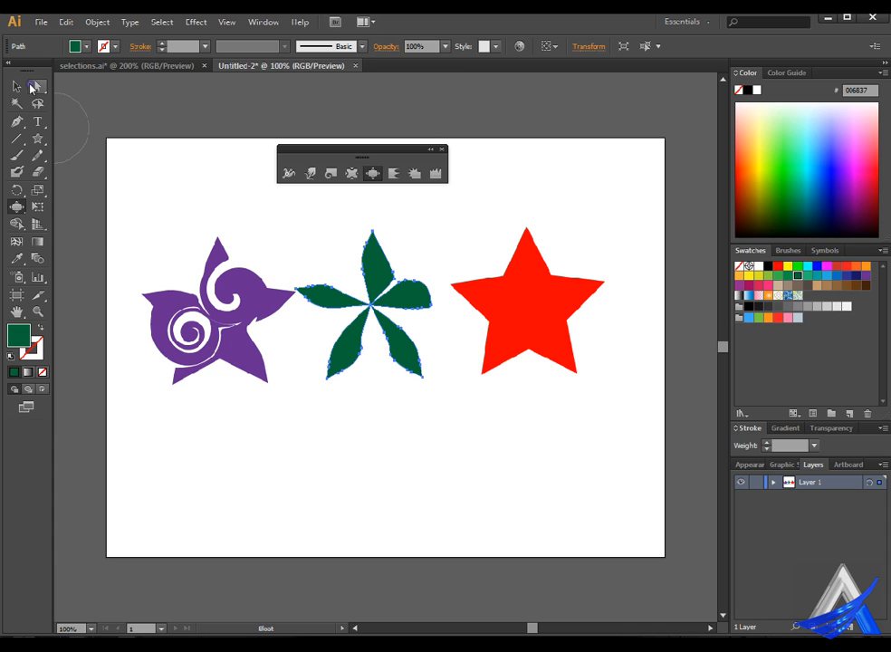
left_click(19, 83)
left_click(532, 307)
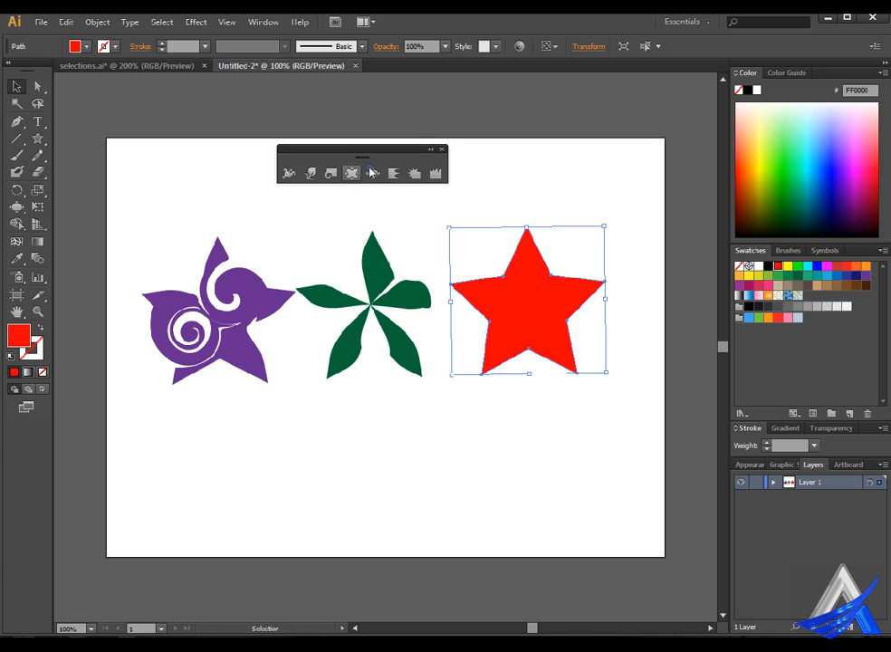
left_click(372, 173)
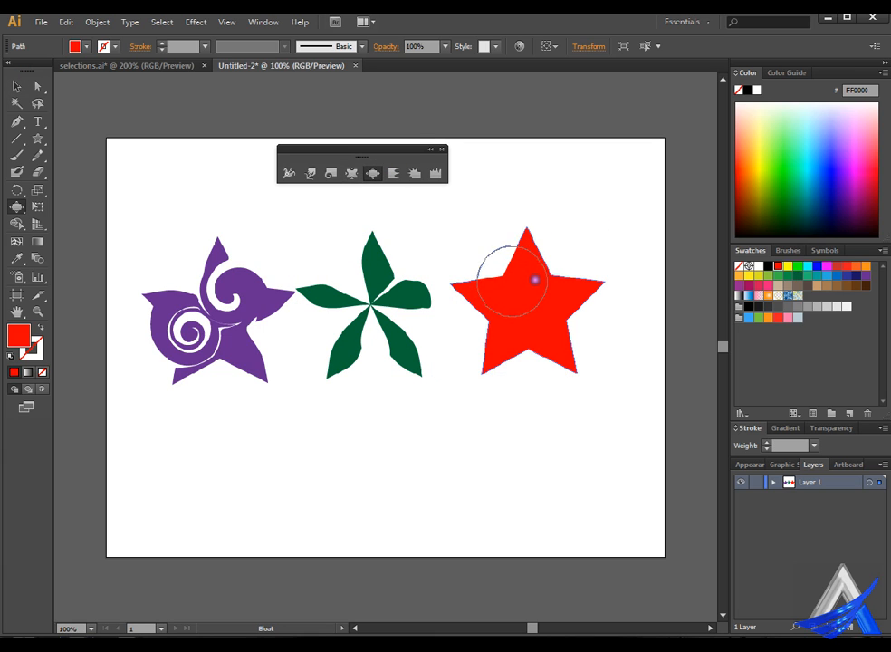
mouse_move(535, 280)
left_mouse_down()
mouse_move(547, 272)
mouse_move(550, 213)
mouse_move(558, 206)
mouse_move(578, 221)
left_mouse_up()
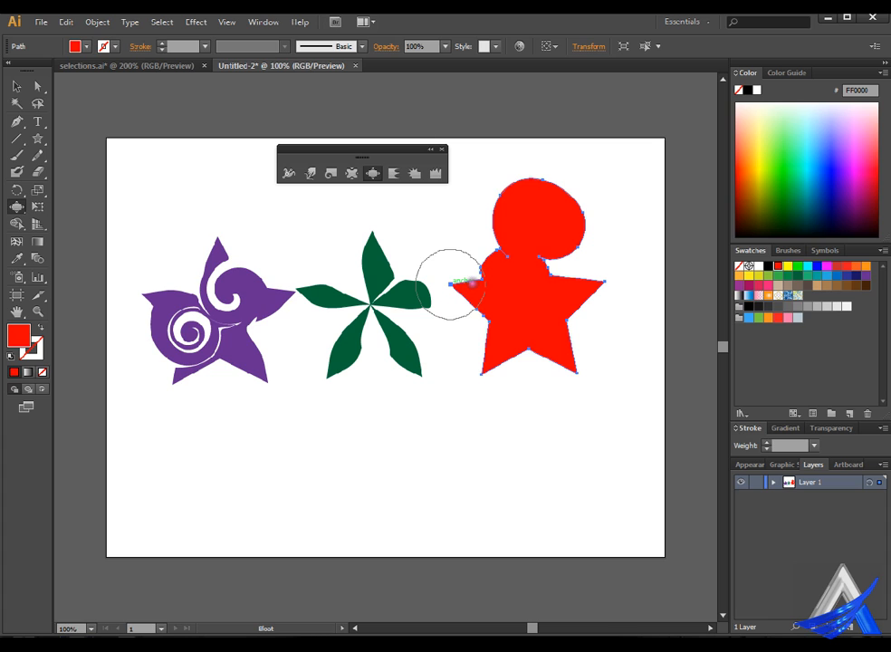
mouse_move(469, 283)
left_mouse_down()
mouse_move(441, 283)
mouse_move(498, 290)
mouse_move(461, 294)
mouse_move(447, 286)
mouse_move(509, 293)
mouse_move(475, 282)
left_mouse_up()
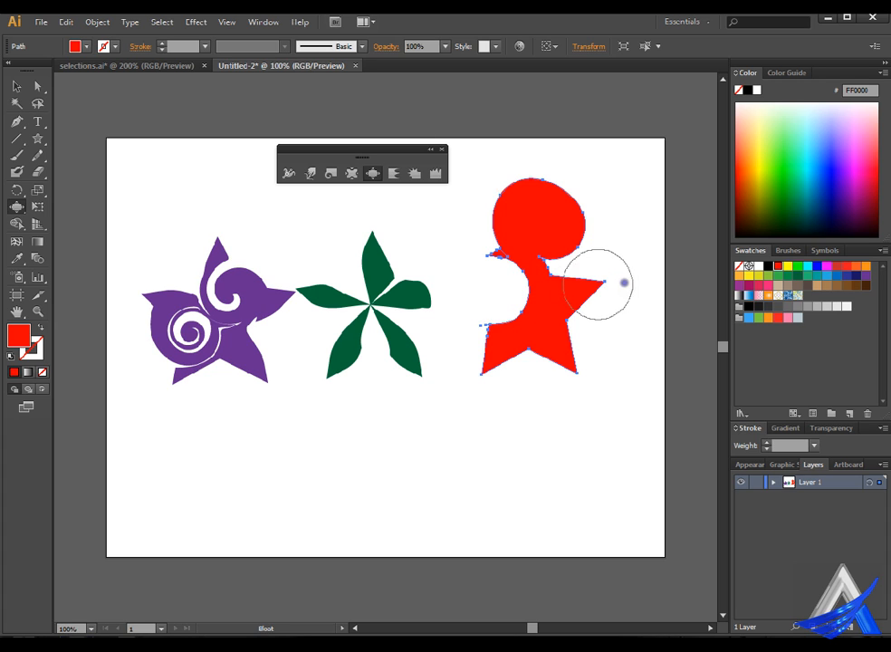
mouse_move(597, 283)
left_mouse_down()
mouse_move(587, 288)
mouse_move(616, 297)
left_mouse_up()
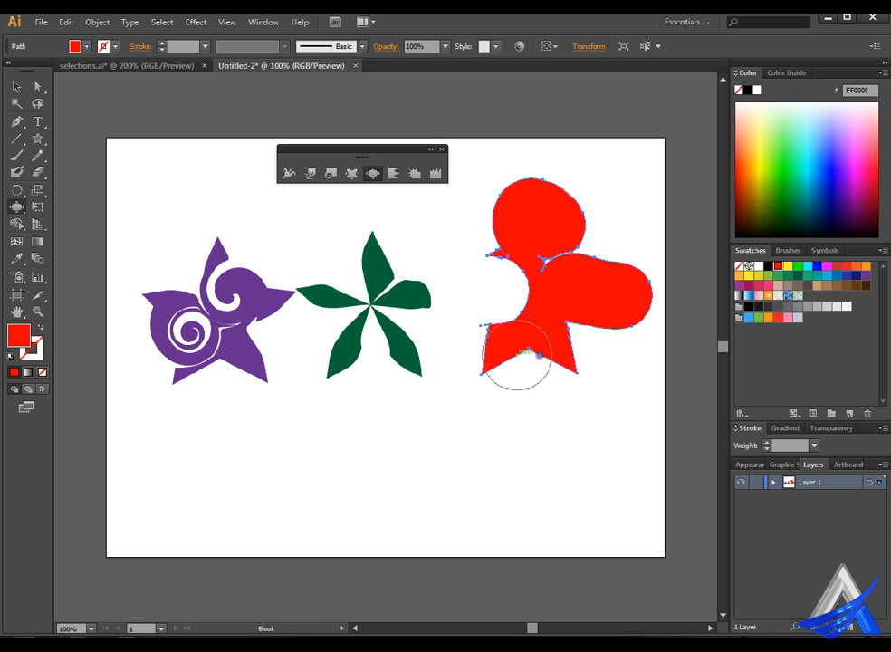
mouse_move(539, 355)
left_mouse_down()
mouse_move(494, 374)
mouse_move(509, 372)
mouse_move(515, 359)
mouse_move(488, 369)
mouse_move(478, 382)
mouse_move(509, 362)
mouse_move(491, 371)
mouse_move(511, 329)
mouse_move(505, 358)
left_mouse_up()
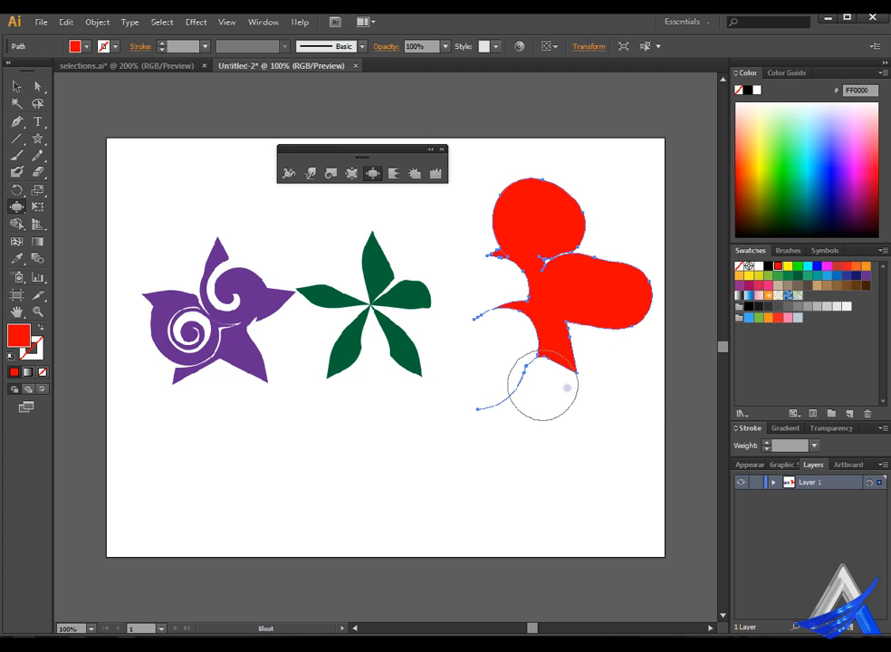
key("ctrl+z")
key("ctrl+z")
key("ctrl+z")
key("ctrl+z")
key("ctrl+z")
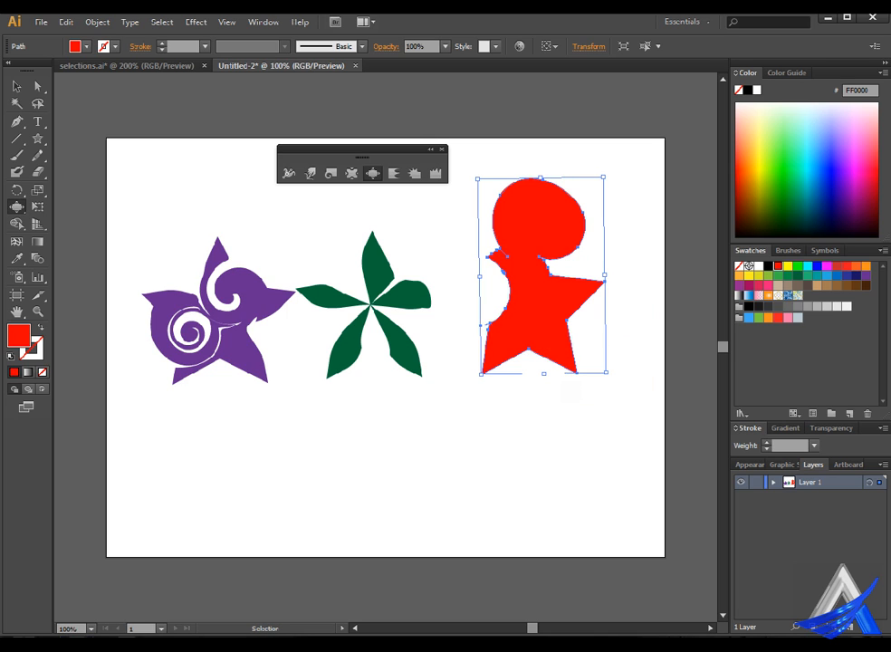
key("ctrl+z")
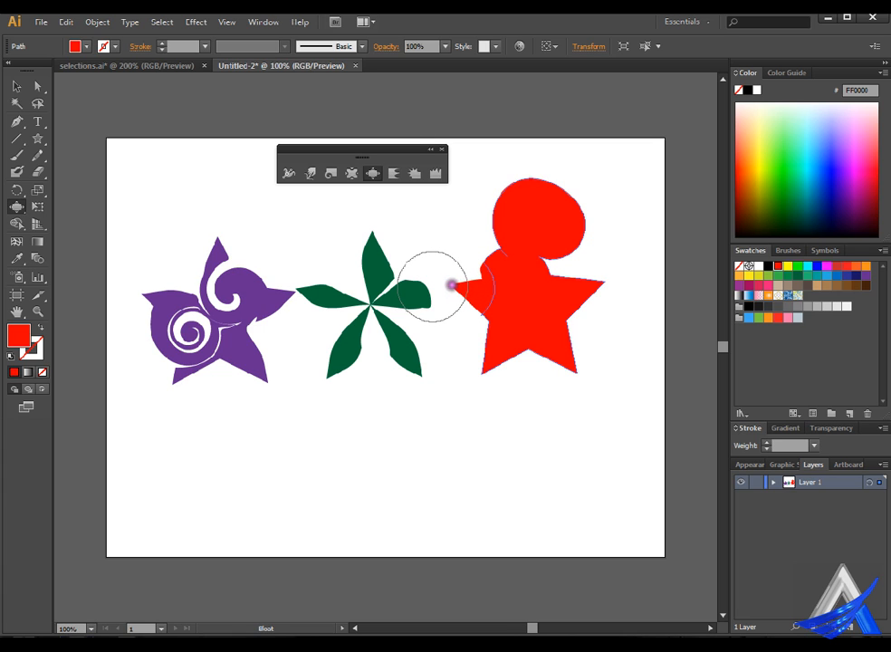
left_click(452, 284)
key("ctrl+z")
Step: Swell the red star's left, right and two lower arms into rounded lobes with the Bloat tool, and fill out the narrow neck under the top lobe
mouse_move(454, 292)
left_mouse_down()
mouse_move(470, 272)
mouse_move(465, 286)
mouse_move(485, 291)
left_mouse_up()
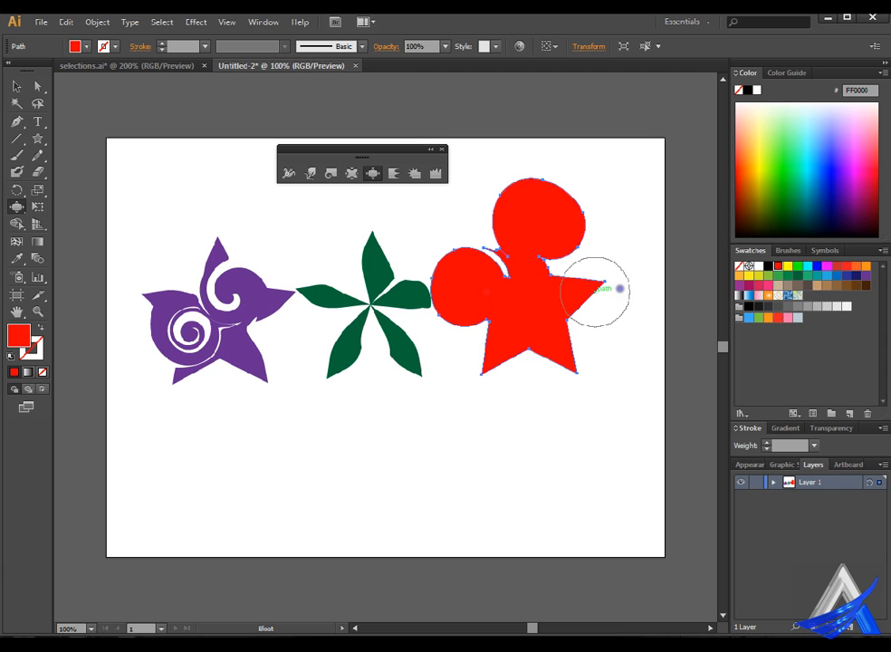
mouse_move(571, 282)
left_mouse_down()
mouse_move(543, 269)
mouse_move(615, 301)
left_mouse_up()
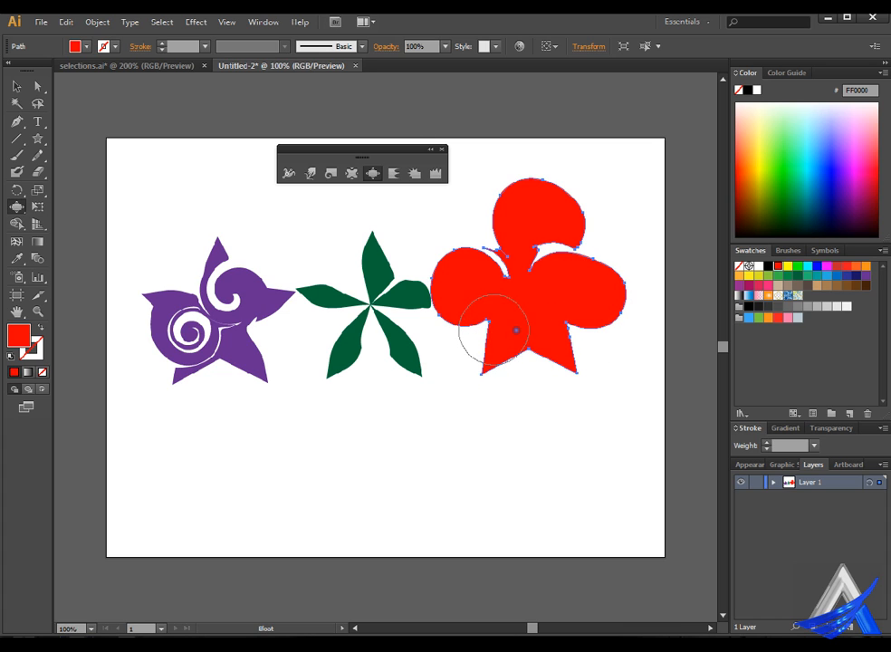
left_click_drag(510, 339, 491, 375)
key("ctrl+z")
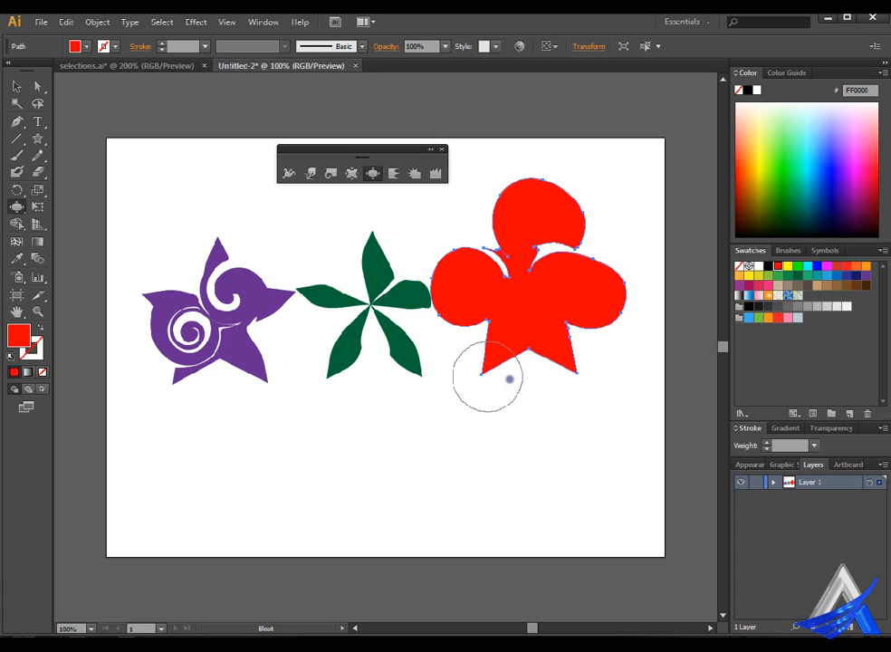
mouse_move(525, 362)
left_mouse_down()
mouse_move(496, 364)
mouse_move(540, 355)
mouse_move(562, 371)
mouse_move(571, 364)
left_mouse_up()
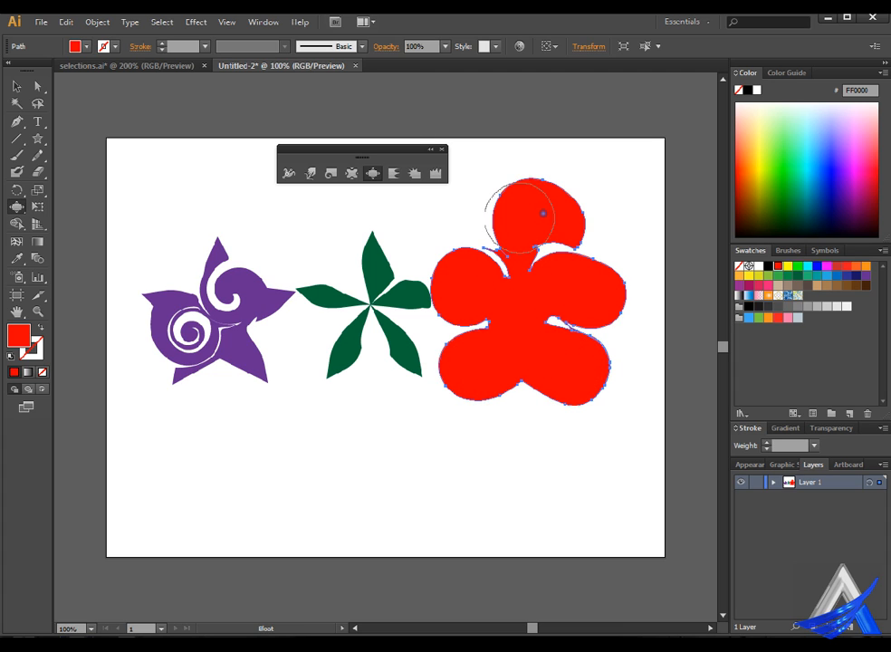
mouse_move(498, 246)
left_mouse_down()
mouse_move(523, 211)
mouse_move(538, 219)
mouse_move(548, 247)
mouse_move(535, 250)
mouse_move(521, 219)
left_mouse_up()
key("ctrl+z")
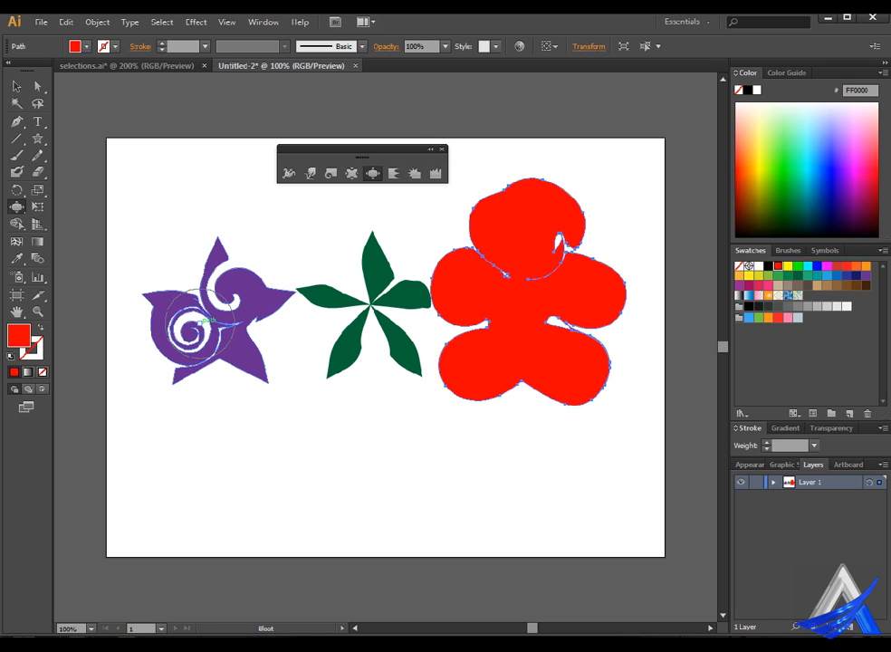
mouse_move(204, 321)
left_mouse_down()
mouse_move(217, 299)
mouse_move(272, 304)
left_mouse_up()
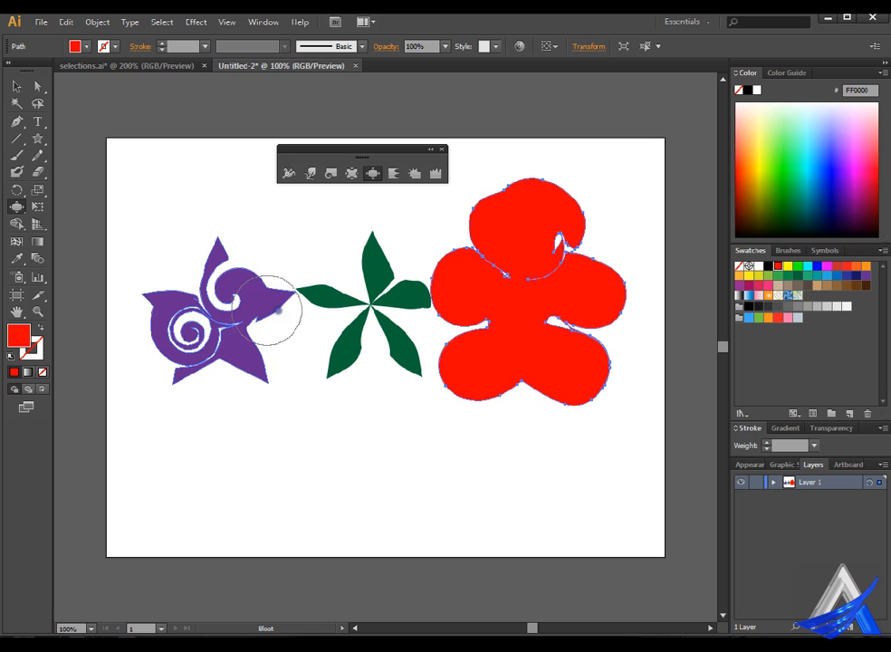
left_click(331, 173)
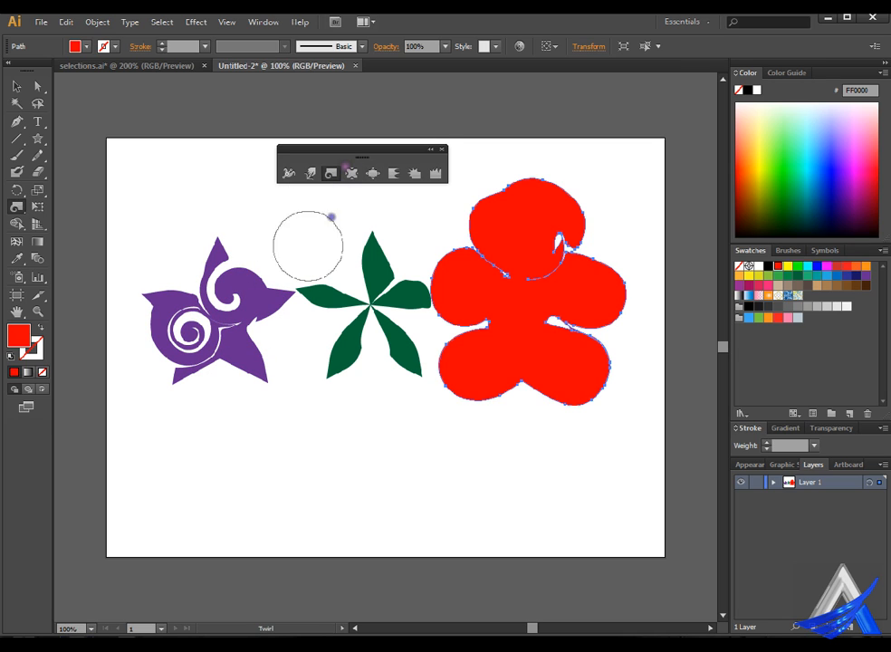
left_click_drag(288, 278, 295, 291)
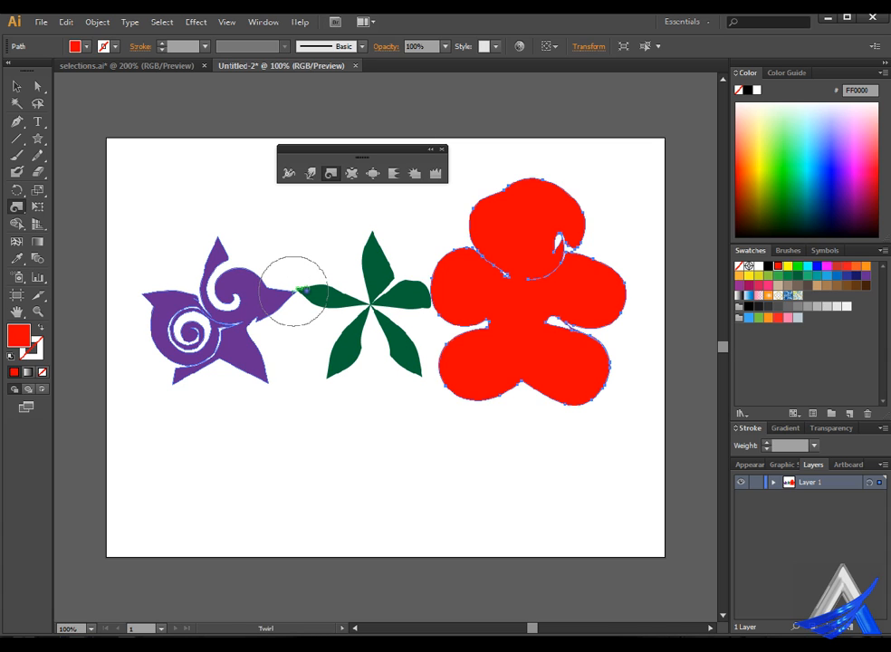
key("ctrl+z")
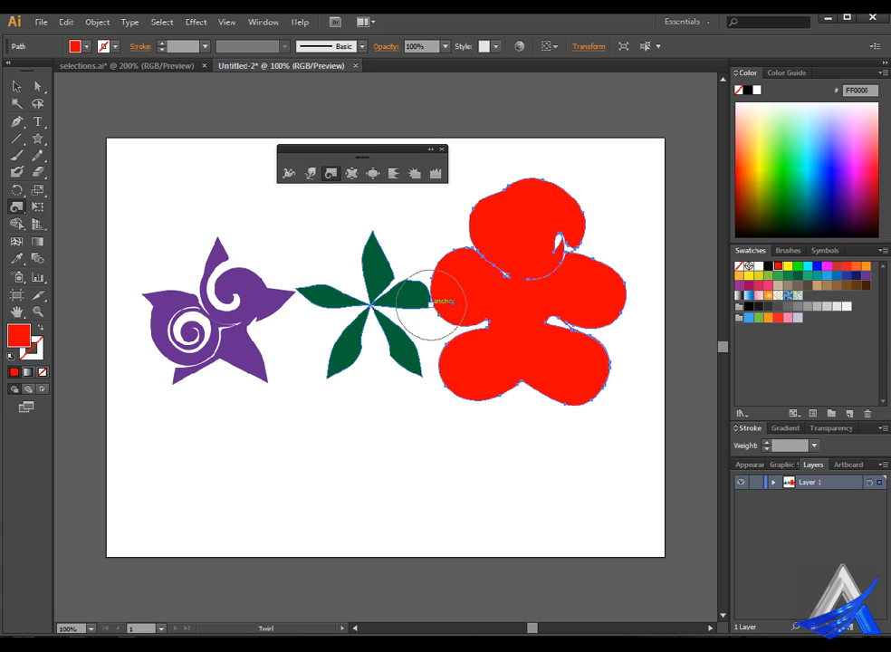
left_click_drag(430, 303, 432, 304)
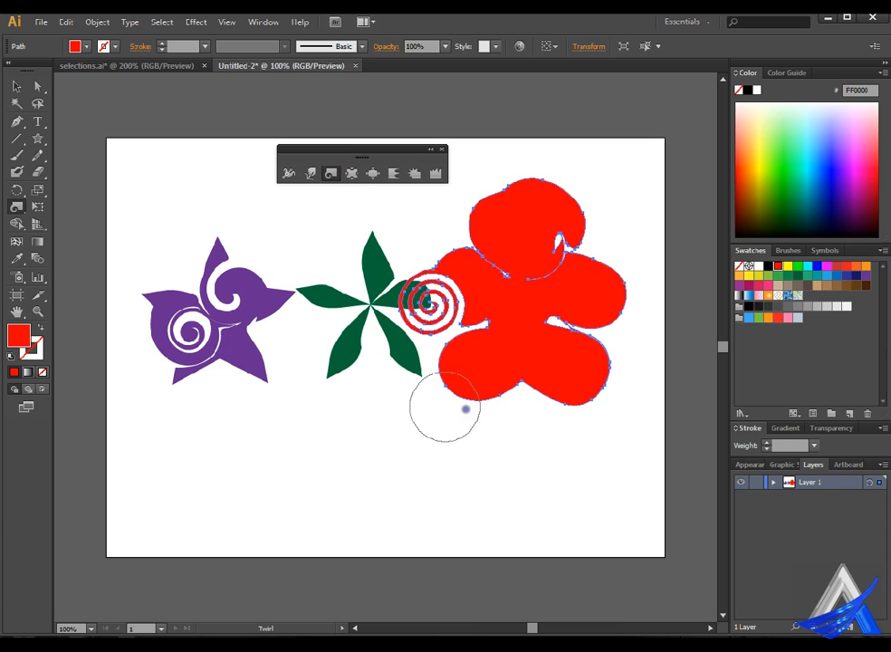
key("ctrl+z")
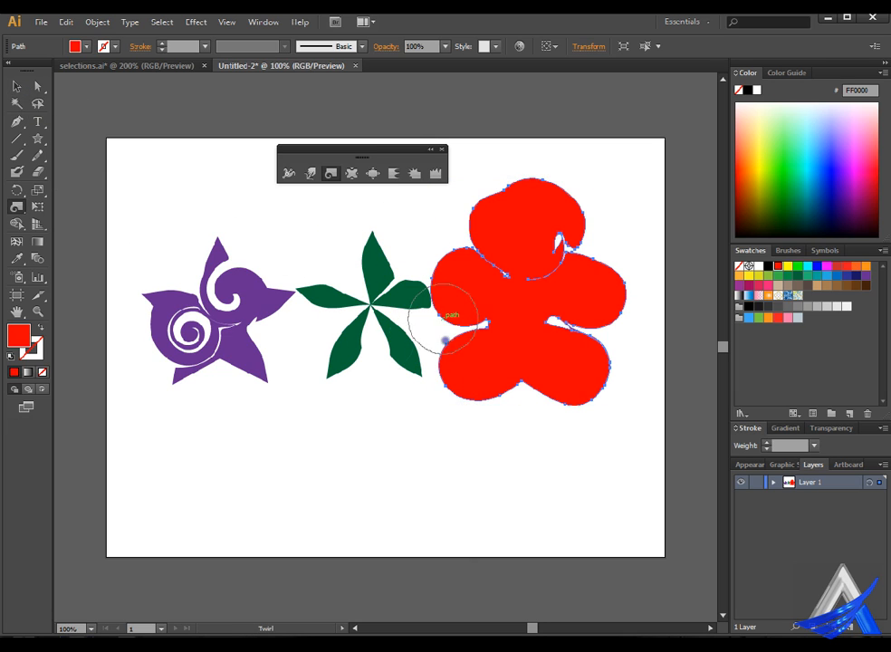
Step: Select the purple and green shapes together and twirl their touching arm tips into an interlocking spiral with the Twirl tool
left_click(16, 83)
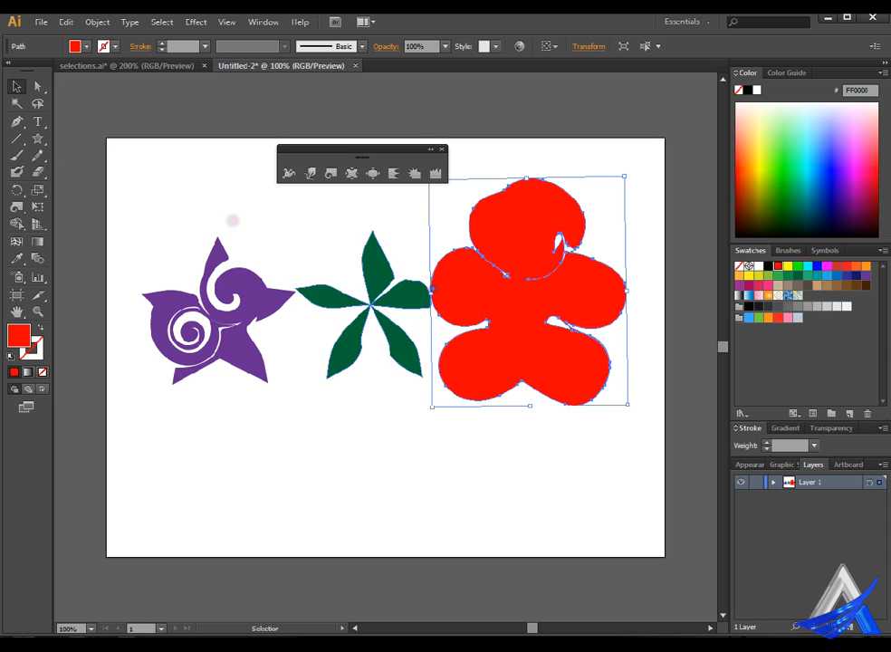
left_click(429, 291)
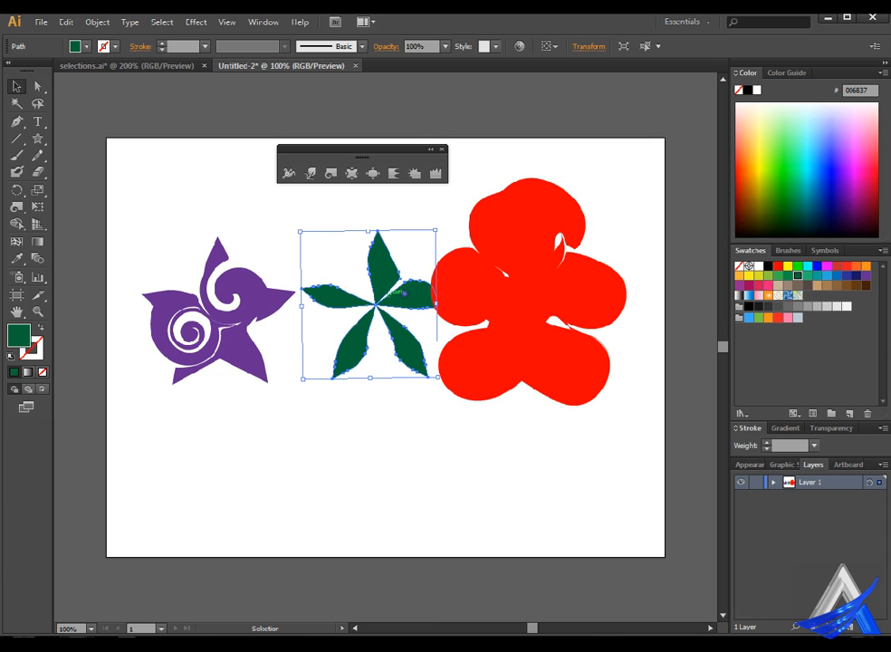
left_click_drag(424, 295, 419, 296)
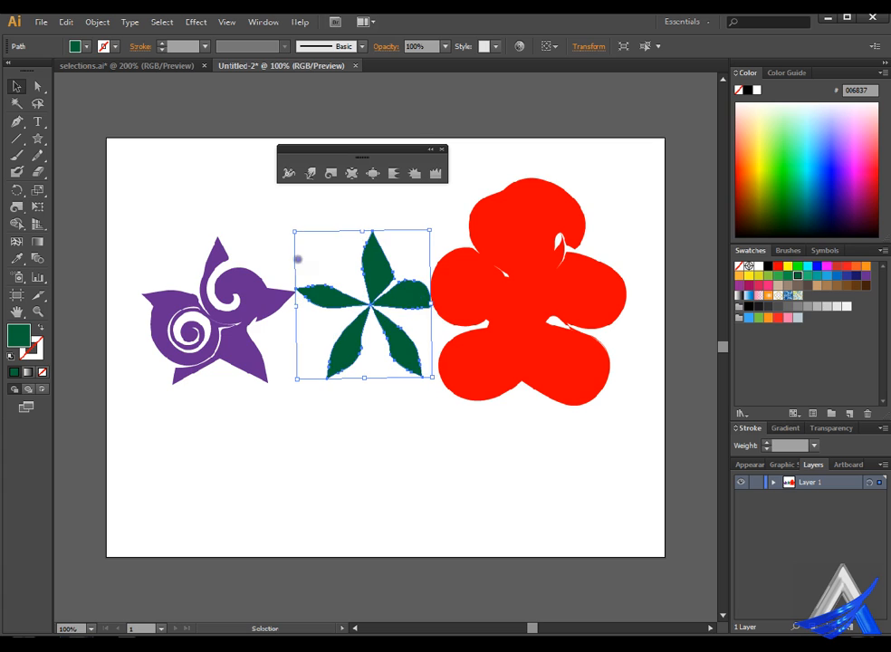
left_click_drag(132, 219, 363, 435)
left_click(352, 173)
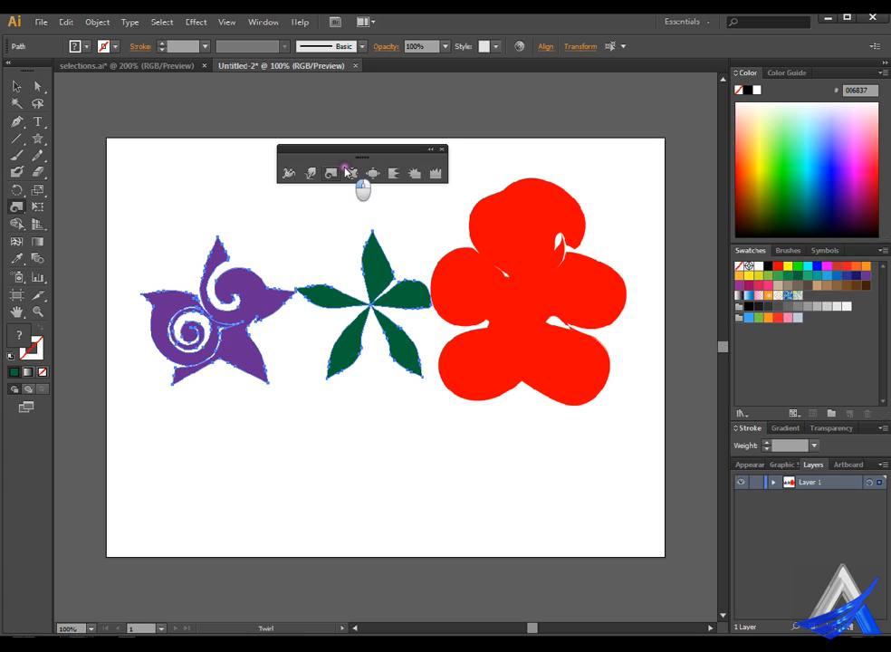
left_click_drag(296, 288, 296, 288)
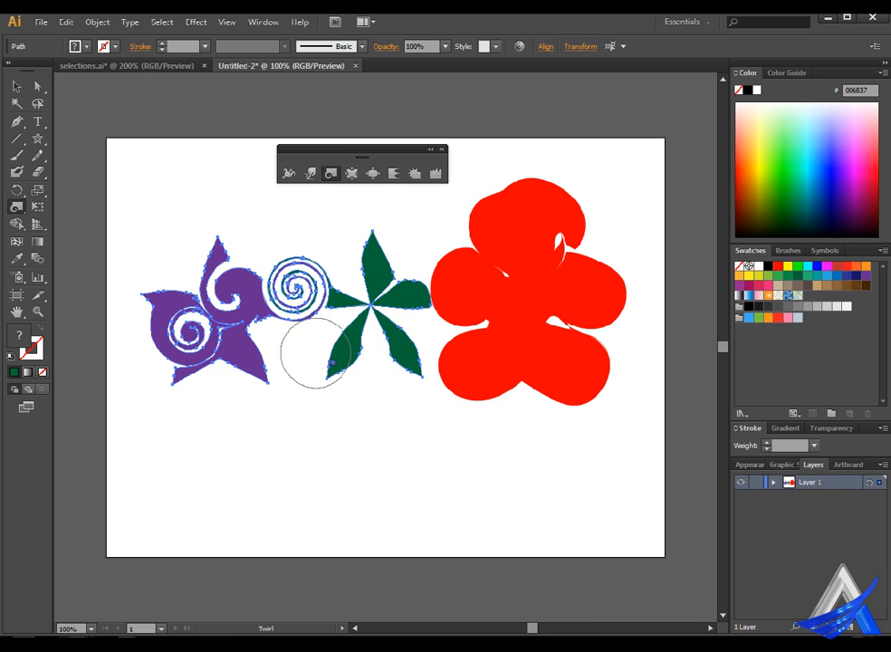
key("v")
key("ctrl+z")
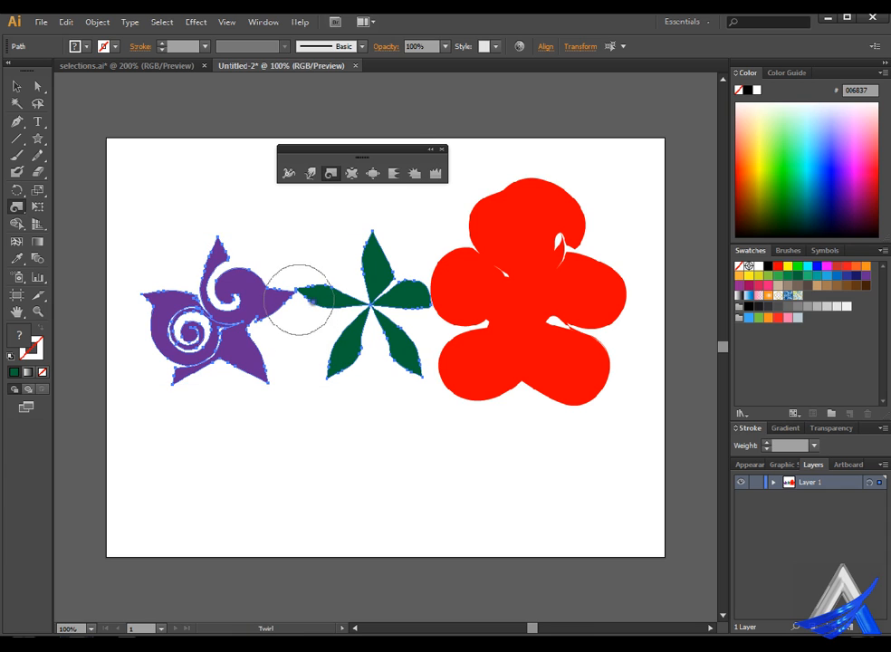
left_click_drag(296, 288, 295, 286)
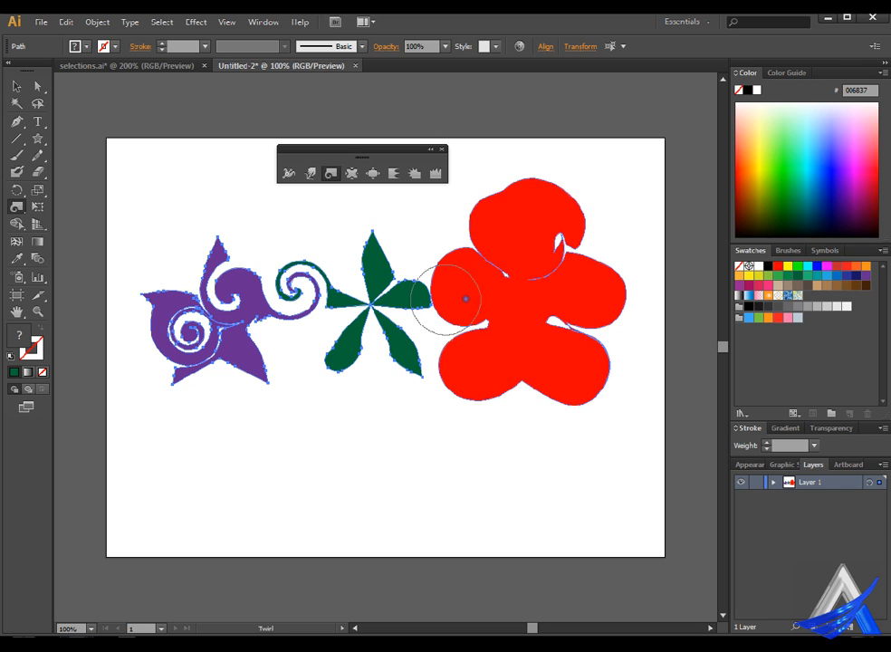
Step: Select the green and red shapes together and twirl the place where they meet into a two-coloured spiral
left_click(19, 84)
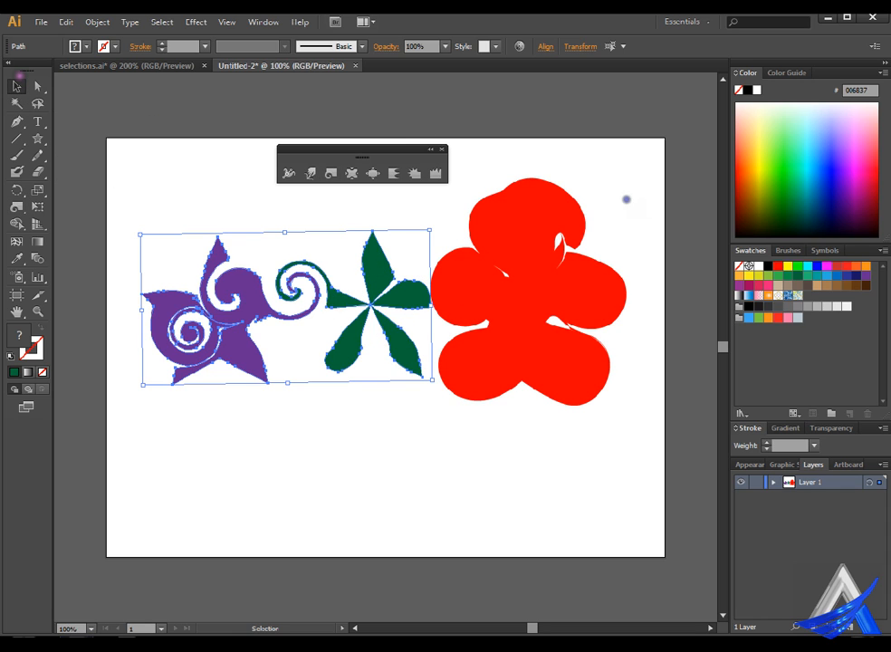
left_click_drag(629, 184, 454, 410)
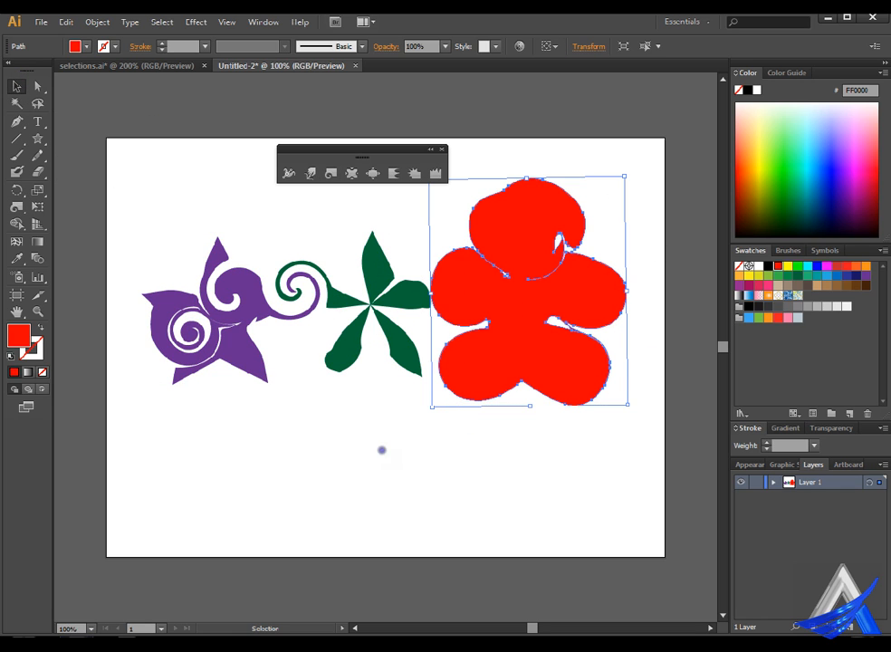
left_click_drag(381, 450, 542, 275)
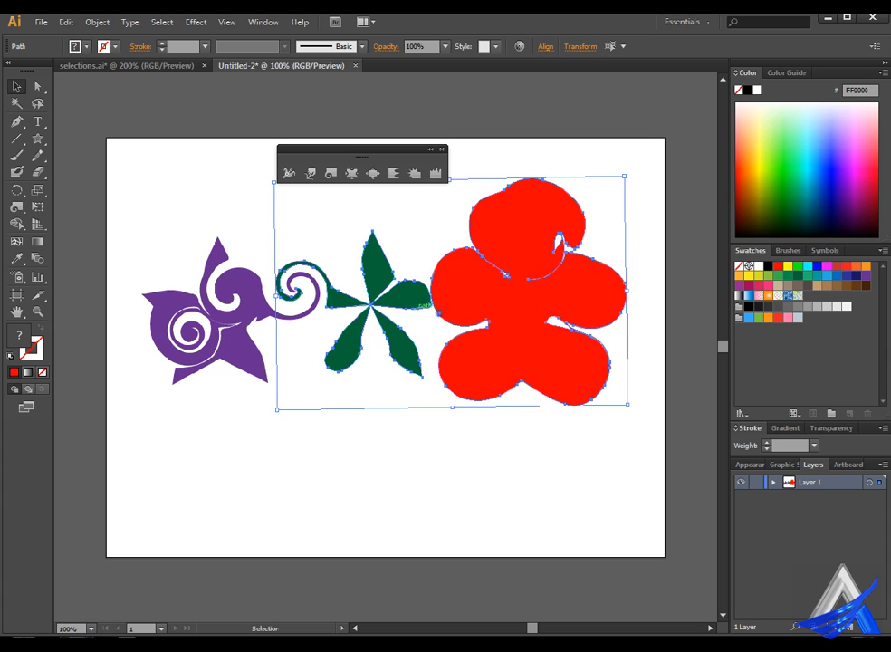
left_click(330, 173)
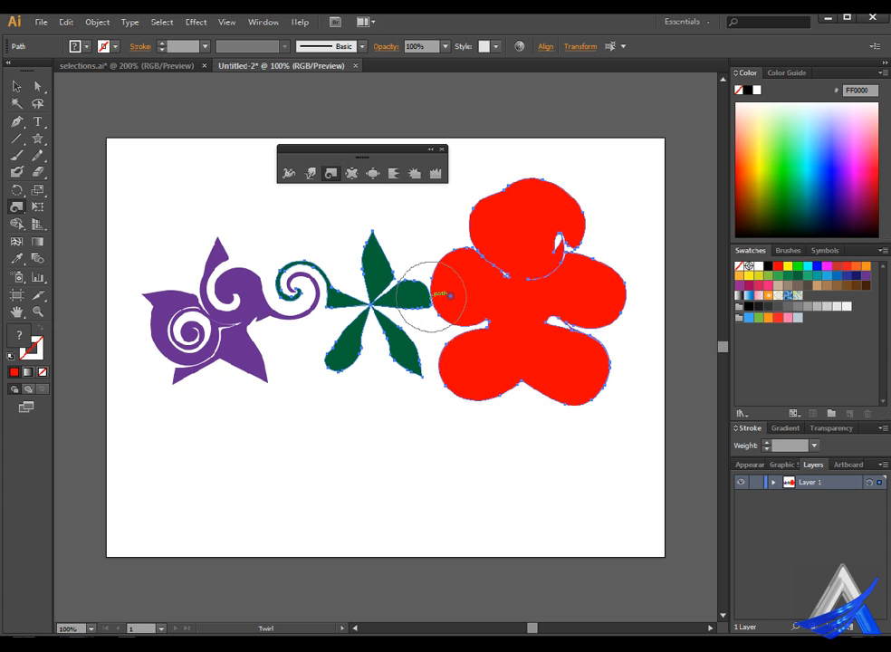
left_click_drag(450, 296, 448, 295)
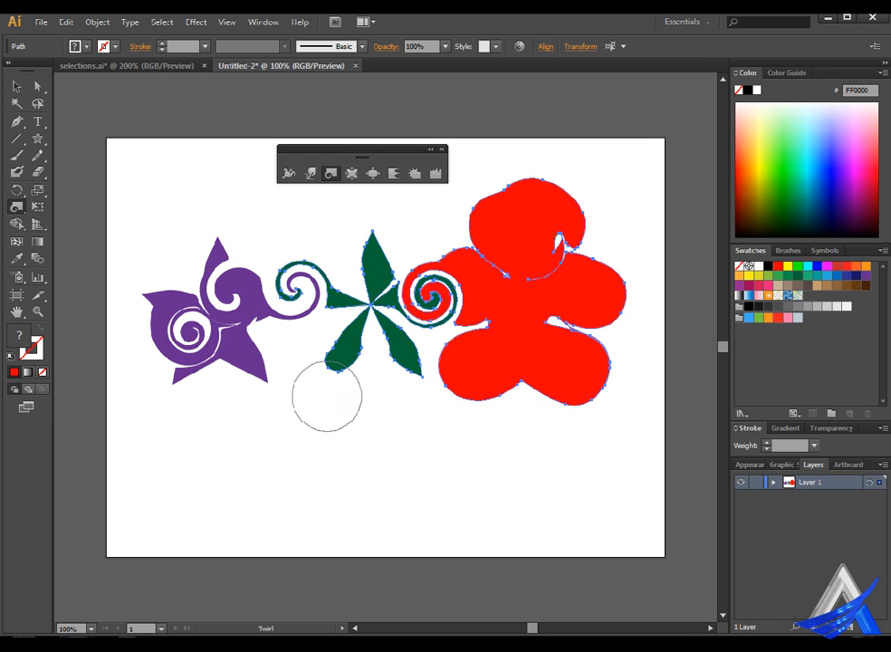
Step: Review the Twirl tool's global brush dimensions and twirl options, and close the dialog
double_click(347, 173)
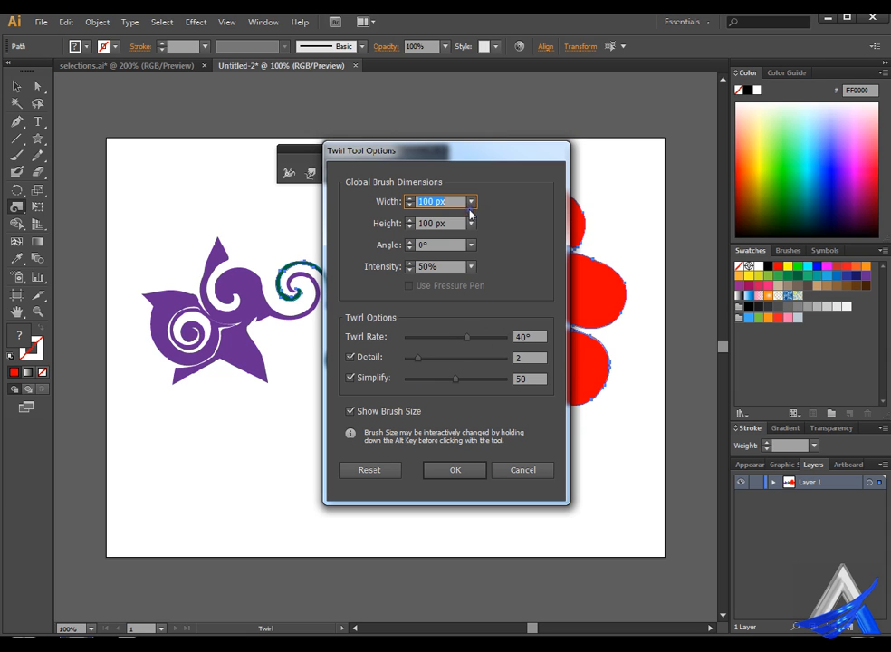
left_click(495, 469)
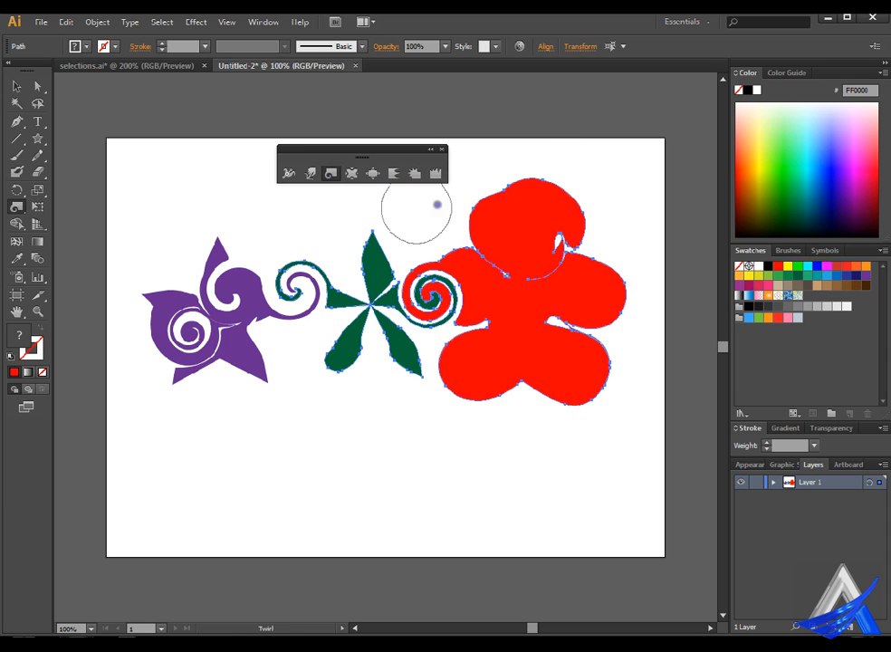
left_click_drag(304, 319, 288, 320)
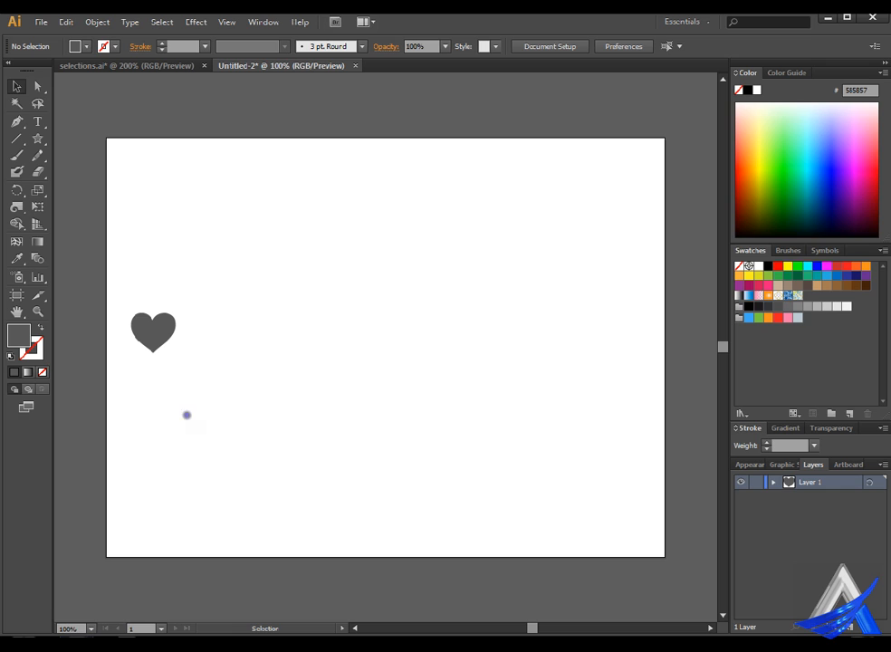
Step: Select the grey heart and place a duplicate of it level with the original, a short gap to its right
left_click_drag(124, 293, 227, 384)
left_click(224, 385)
left_click_drag(161, 335, 225, 335)
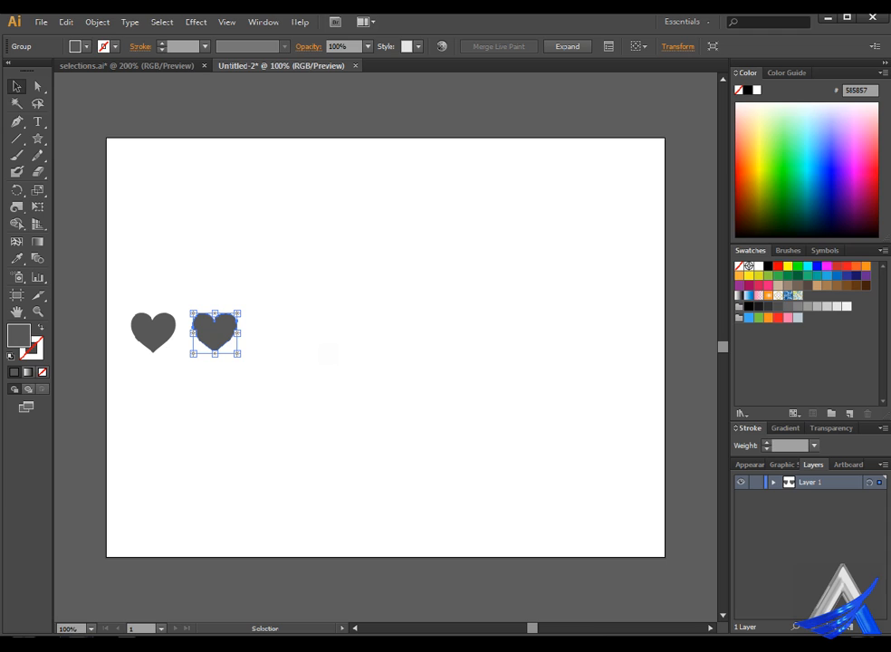
Step: Repeat the heart duplication until a row of nine evenly spaced hearts spans the artboard
key("a")
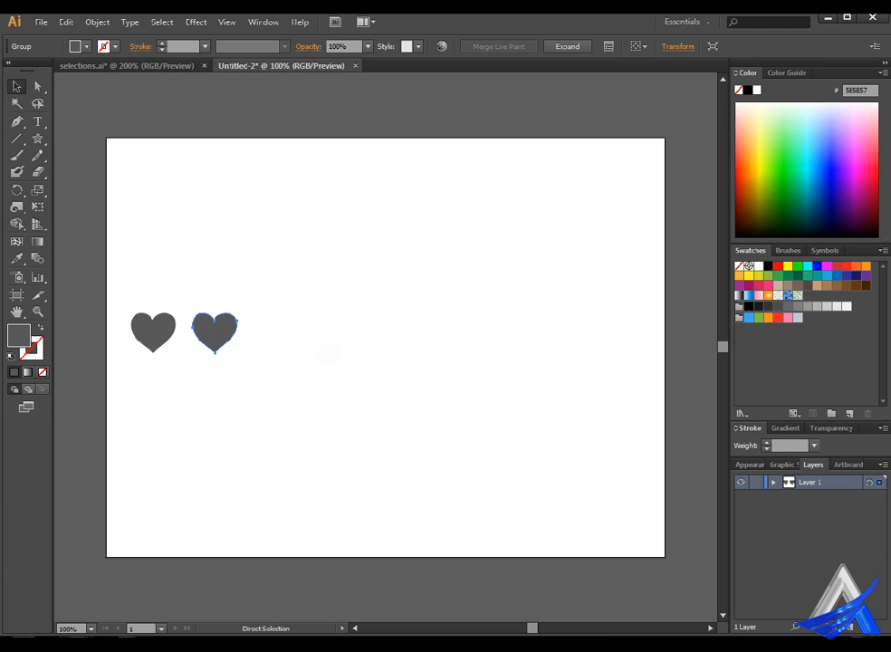
key("ctrl")
key("ctrl+d")
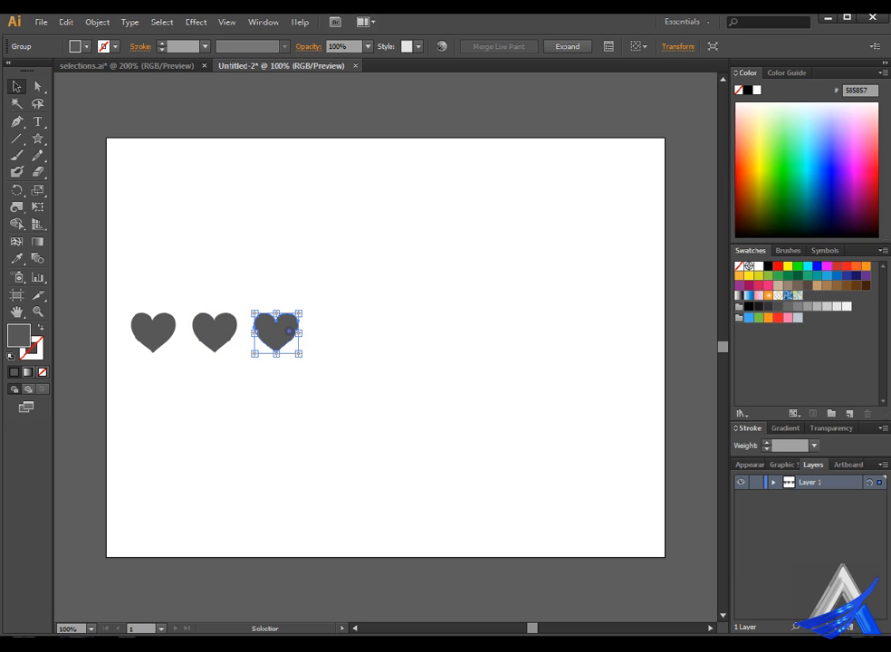
key("a")
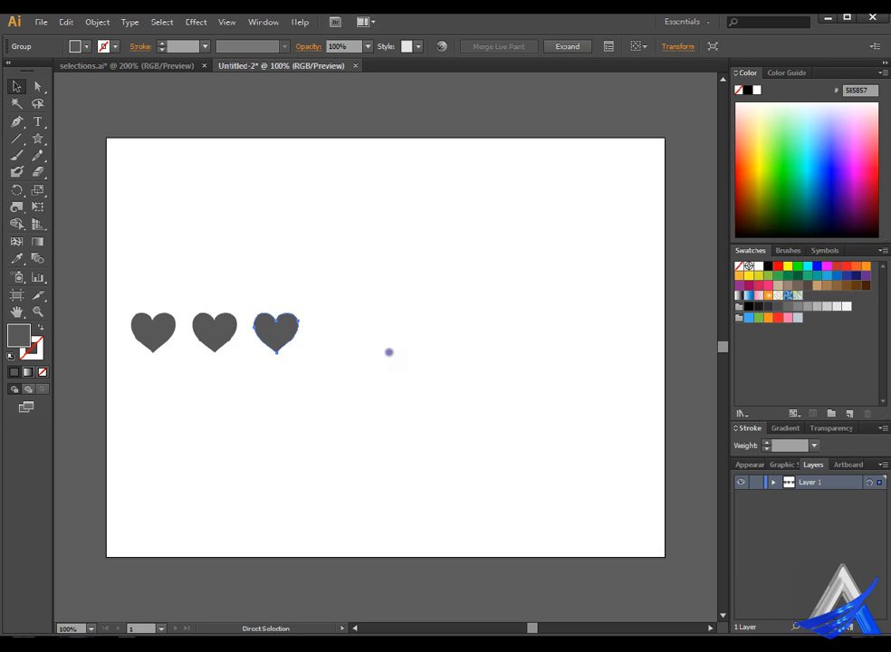
key("ctrl+d")
key("ctrl+d")
key("ctrl+d")
key("ctrl+d")
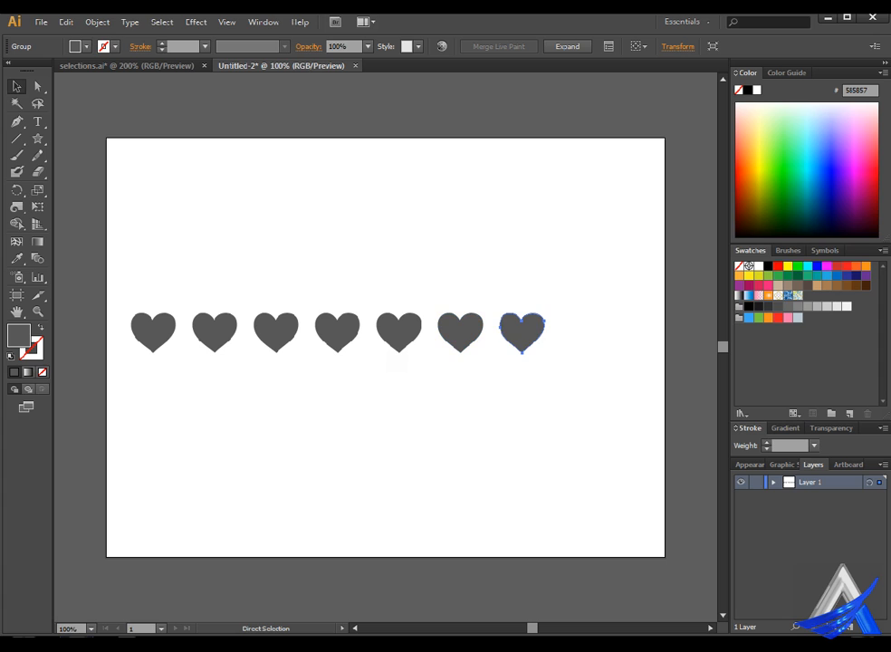
key("ctrl+d")
key("ctrl+d")
key("v")
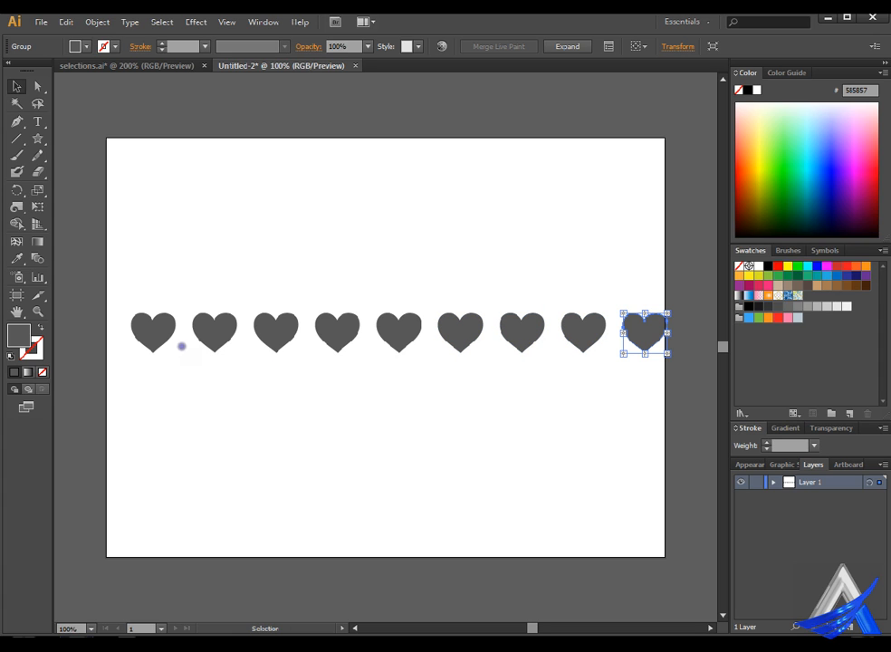
Step: Undo the repeated duplications until only the original heart and its first copy remain
key("a")
key("ctrl+z")
key("ctrl+z")
key("ctrl+z")
key("ctrl+z")
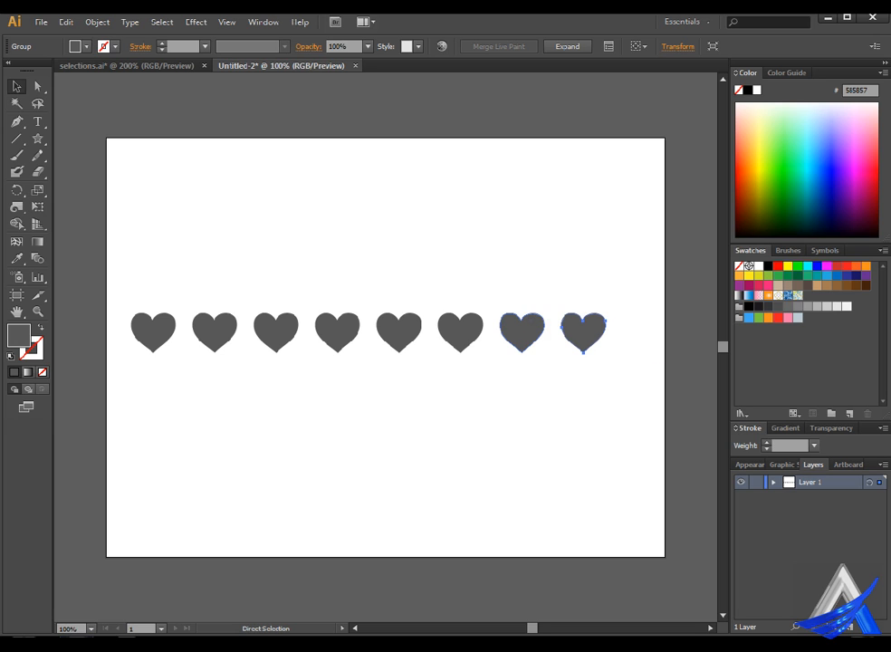
key("ctrl+z")
key("ctrl+z")
key("ctrl+z")
key("ctrl+z")
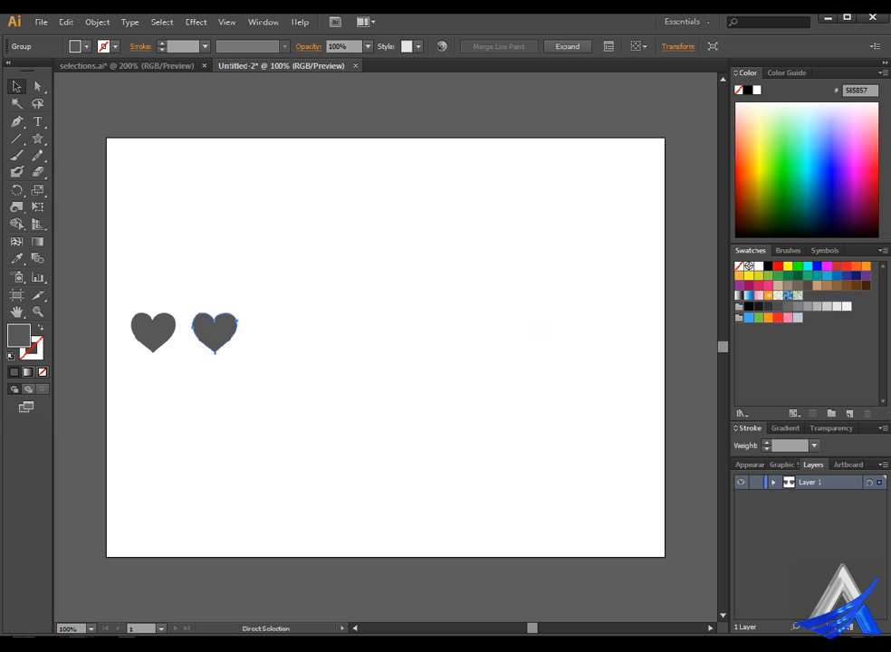
Step: Keep only one heart, slightly enlarged, near the artboard's upper-left corner, and deselect it
key("v")
left_click_drag(163, 331, 214, 211)
left_click(259, 239)
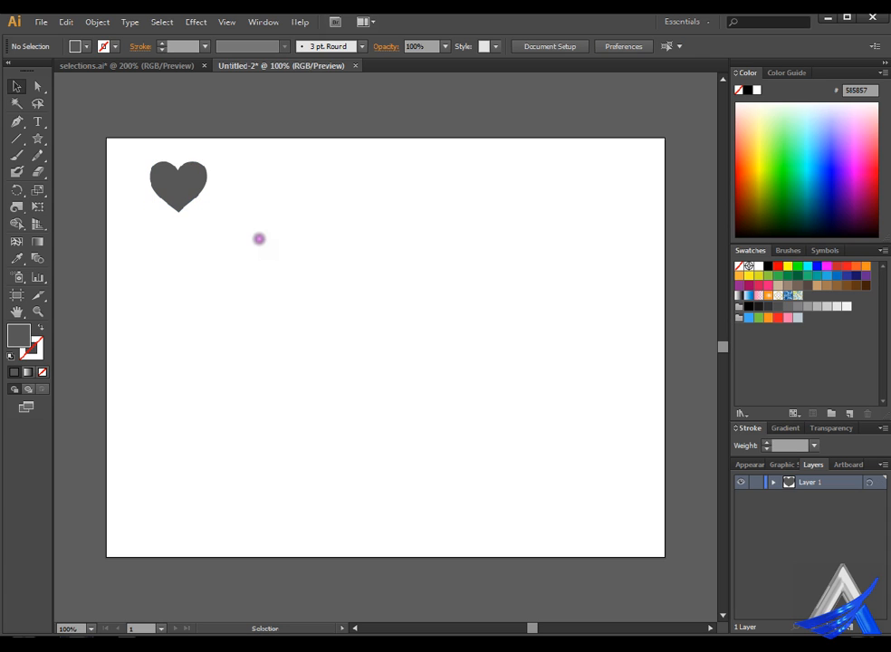
Step: Start a Transform effect on the heart with the horizontal and vertical scale both set to 80%
left_click(193, 173)
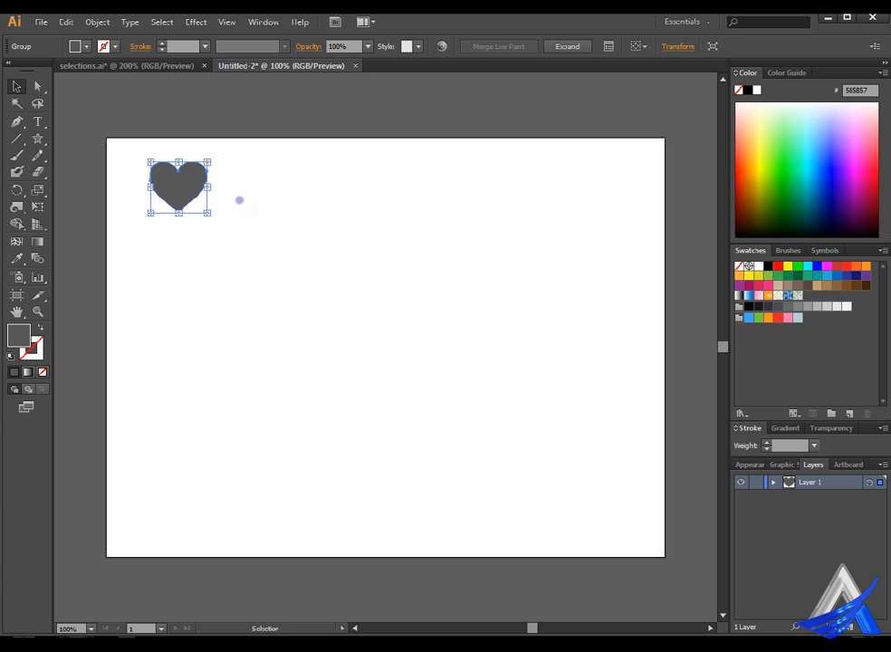
left_click(200, 22)
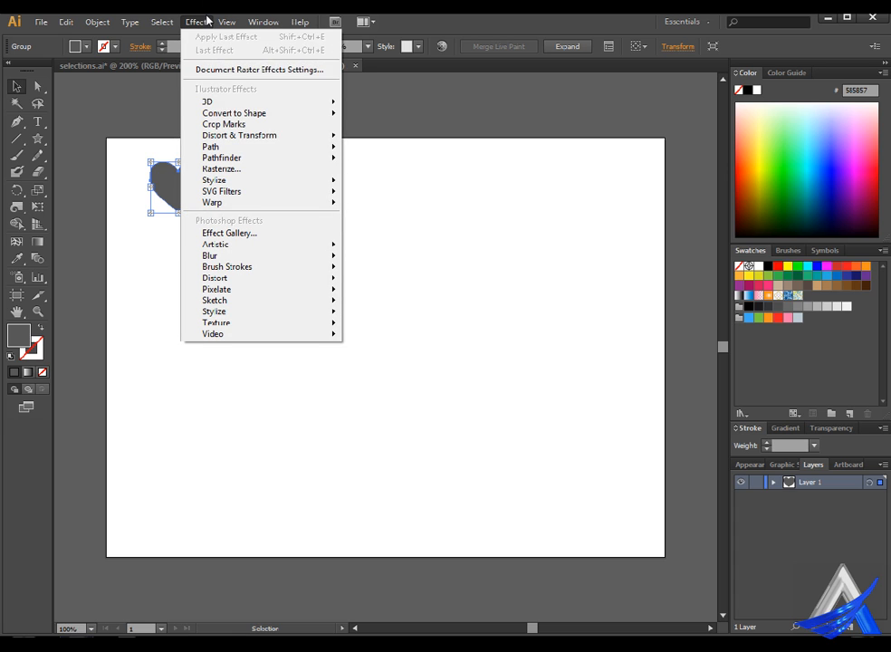
mouse_move(242, 133)
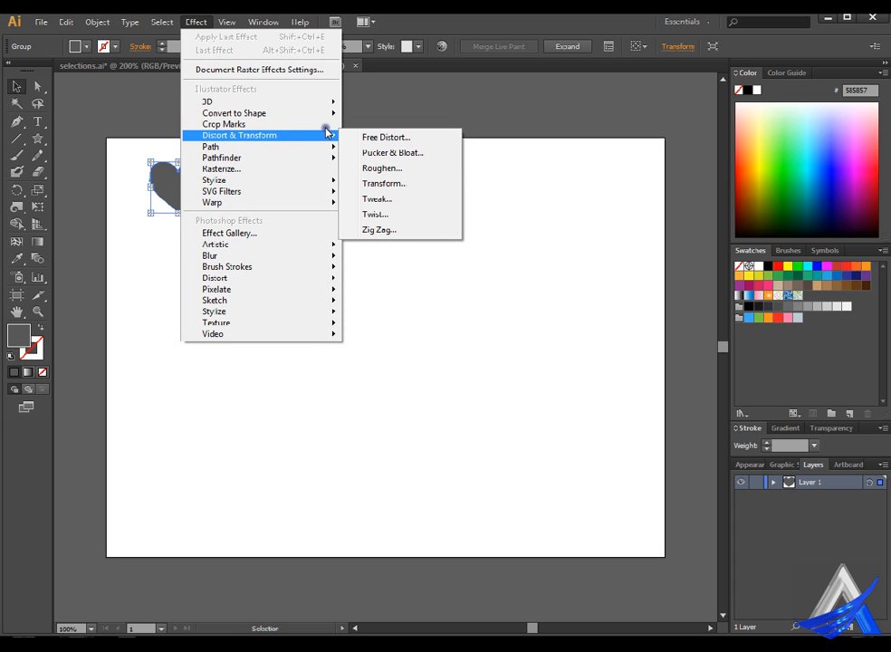
left_click(405, 181)
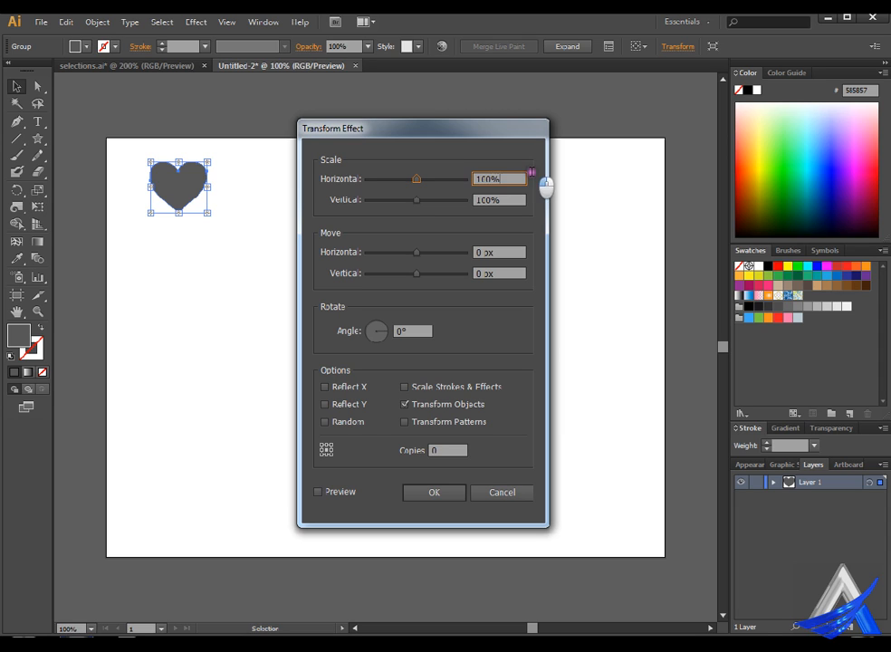
type("80")
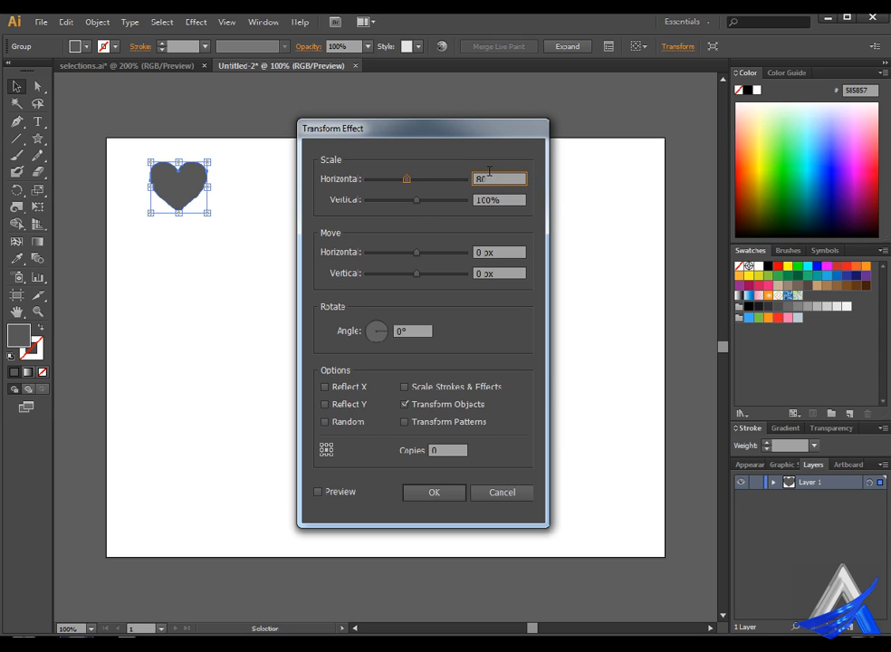
key("Tab")
type("80")
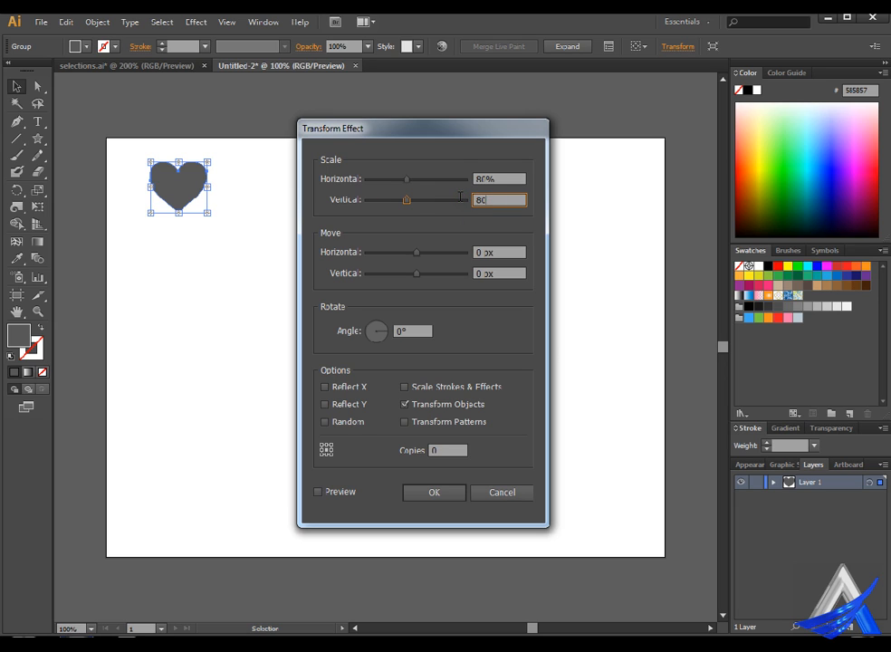
Step: Set the Transform effect's horizontal and vertical move distances to 10 px each
key("Tab")
type("7")
left_click(439, 252)
left_click(439, 252)
left_click(440, 253)
left_click(442, 254)
left_click(441, 254)
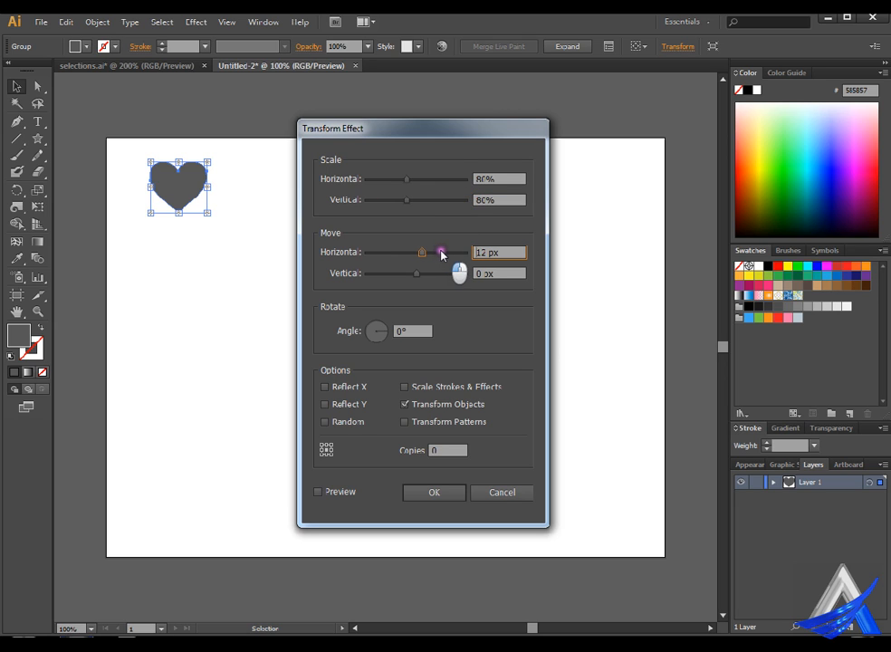
left_click_drag(519, 252, 471, 246)
type("10")
key("Tab")
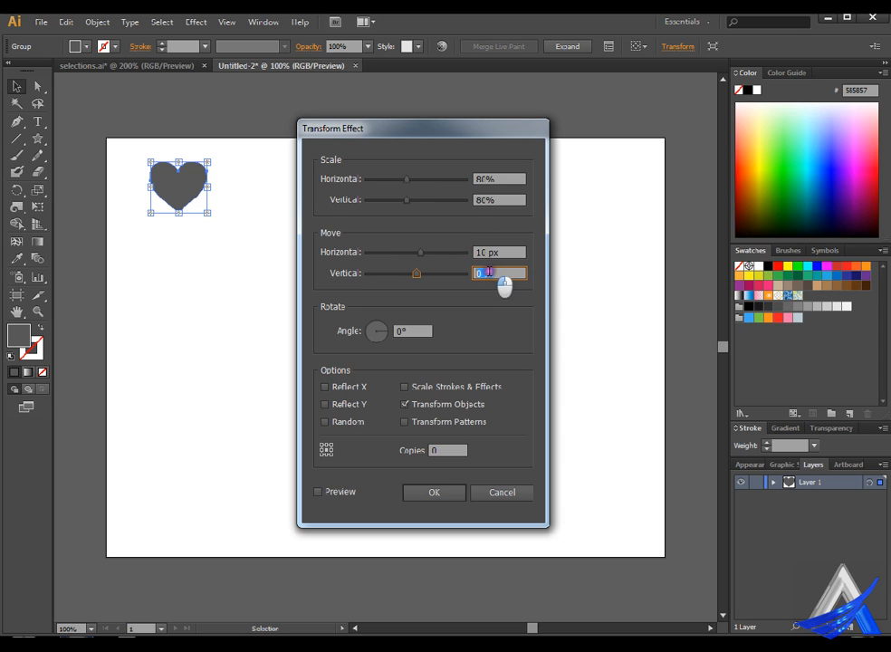
type("10")
Step: Set the Transform effect's rotation angle to 10° and turn on the preview
left_click(419, 332)
left_click_drag(420, 332, 408, 331)
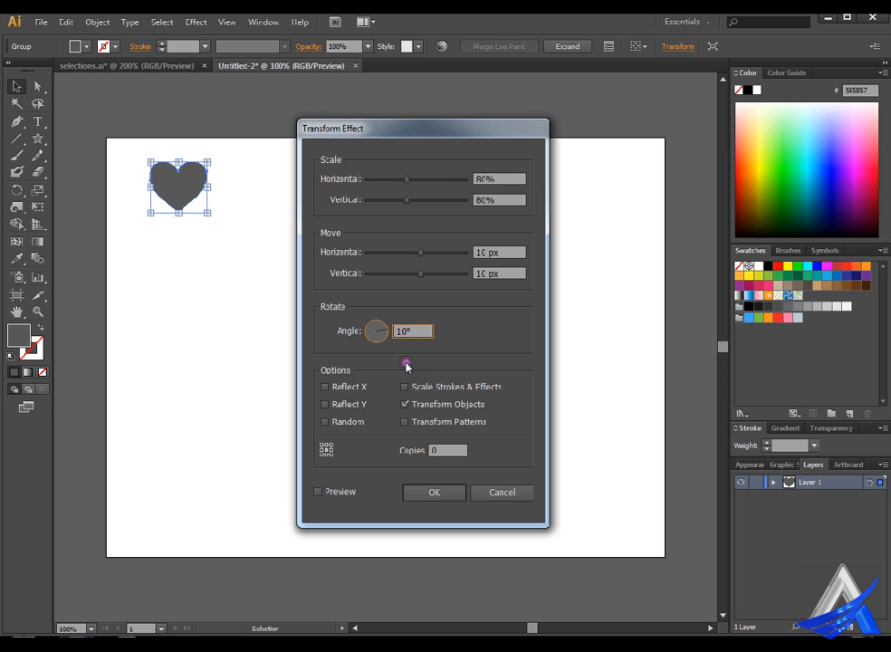
left_click(335, 497)
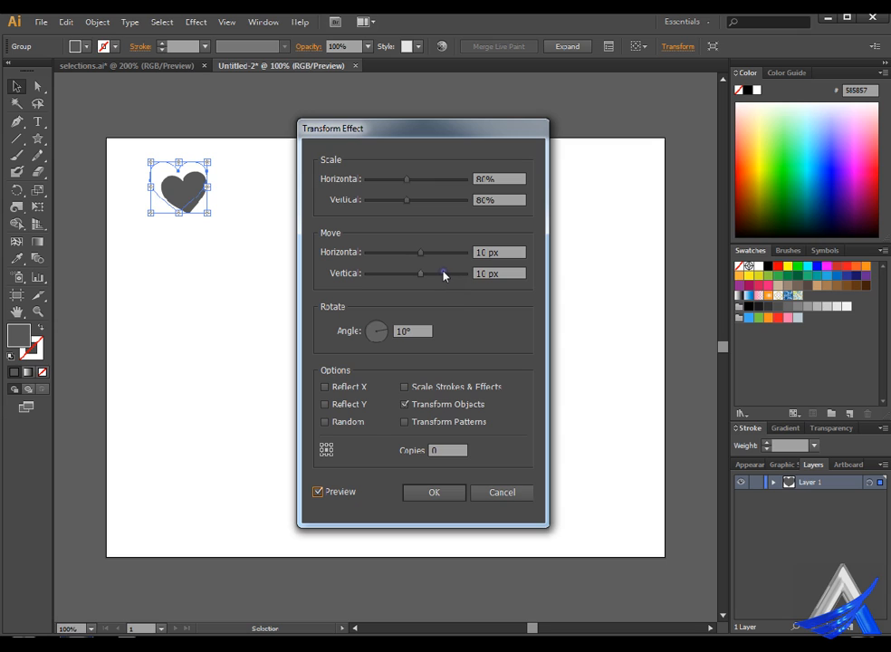
Step: Set the Transform effect's vertical move to 80 px and the number of copies to 5
left_click_drag(443, 275, 495, 292)
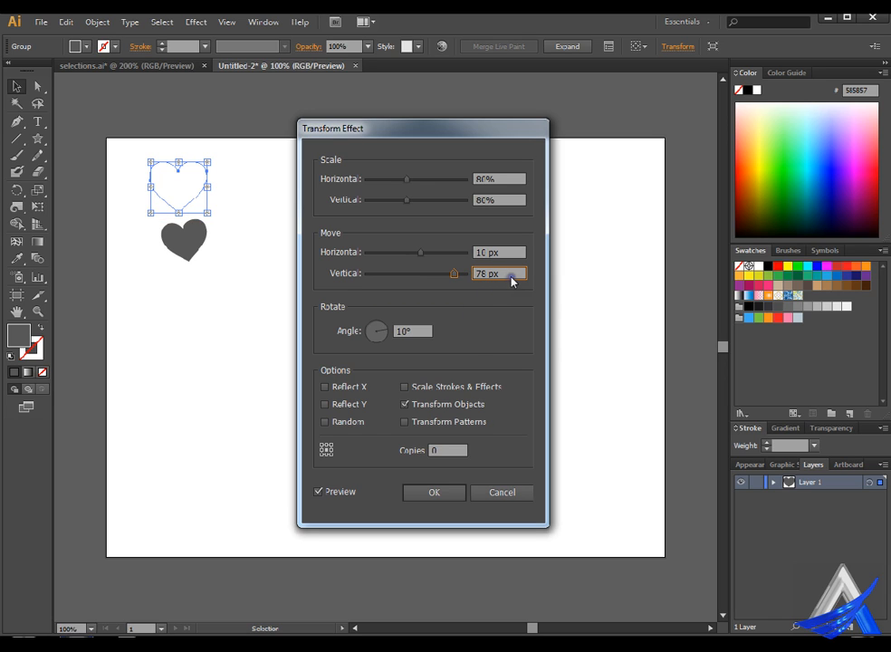
double_click(484, 274)
type("80")
double_click(436, 451)
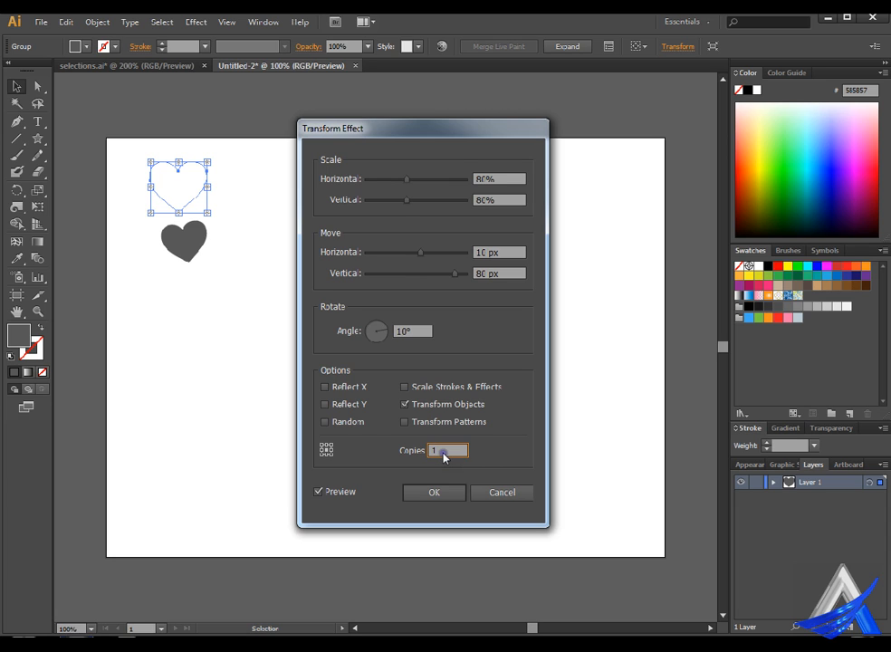
key("Up")
left_click(511, 473)
key("Up")
key("Up")
key("Up")
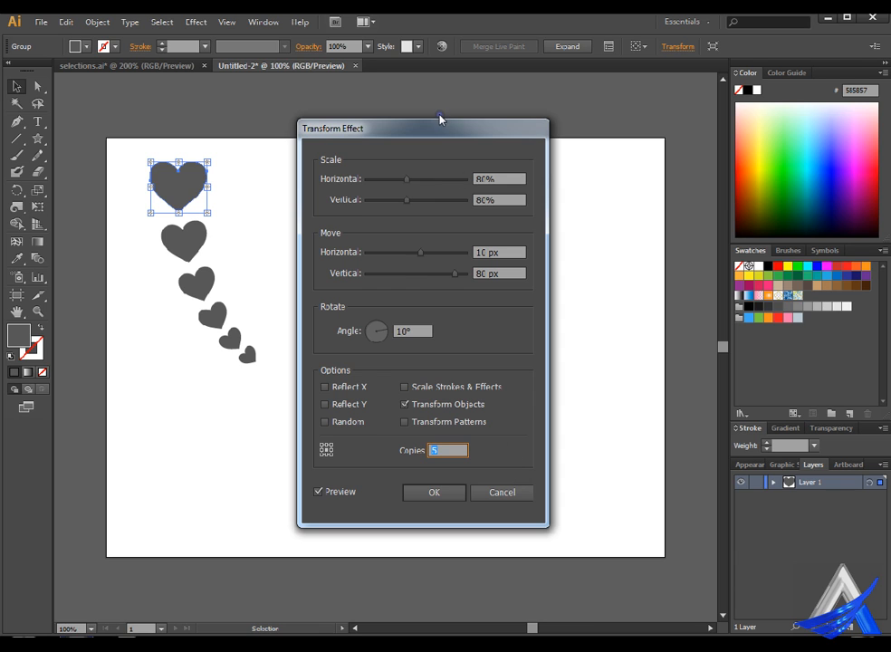
Step: Move the settings clear of the artwork, try up to 13 copies, and apply the Transform effect with ten copies trailing from the heart
left_click_drag(441, 125, 656, 150)
key("Up")
key("Up")
key("Up")
key("Up")
key("Up")
key("Up")
key("Up")
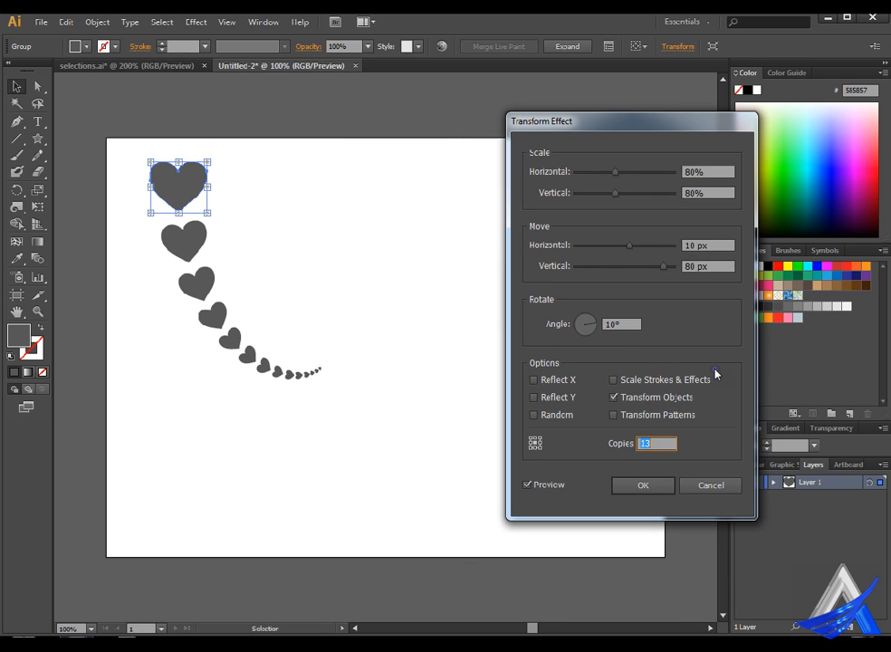
key("Up")
key("Up")
key("Up")
key("Up")
key("Return")
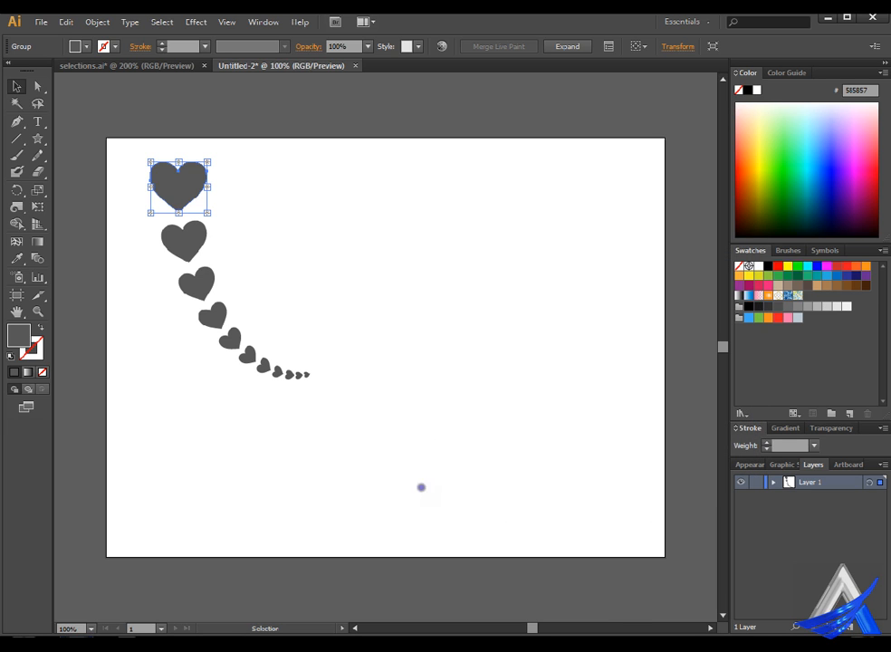
left_click(205, 20)
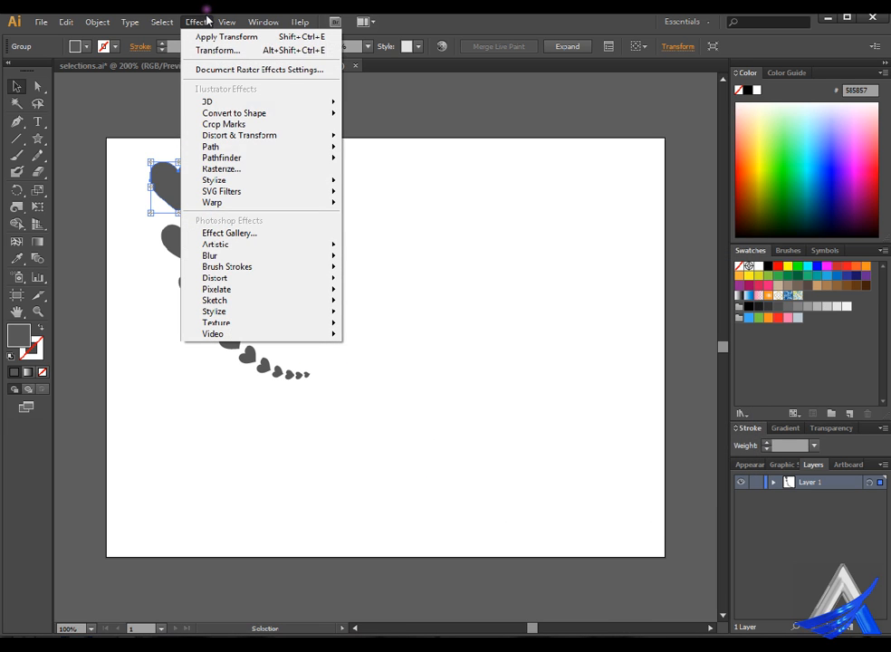
mouse_move(260, 136)
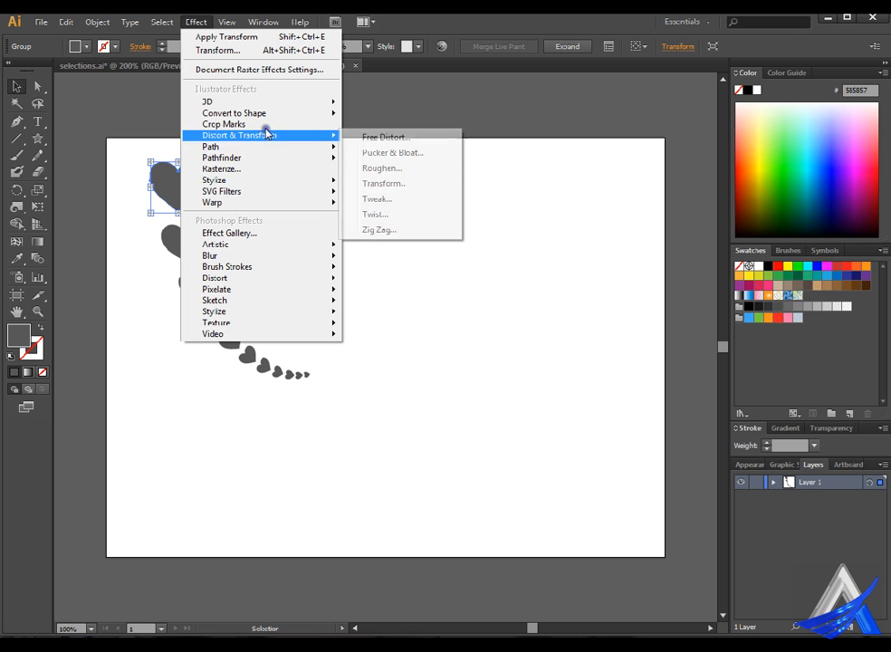
left_click(419, 183)
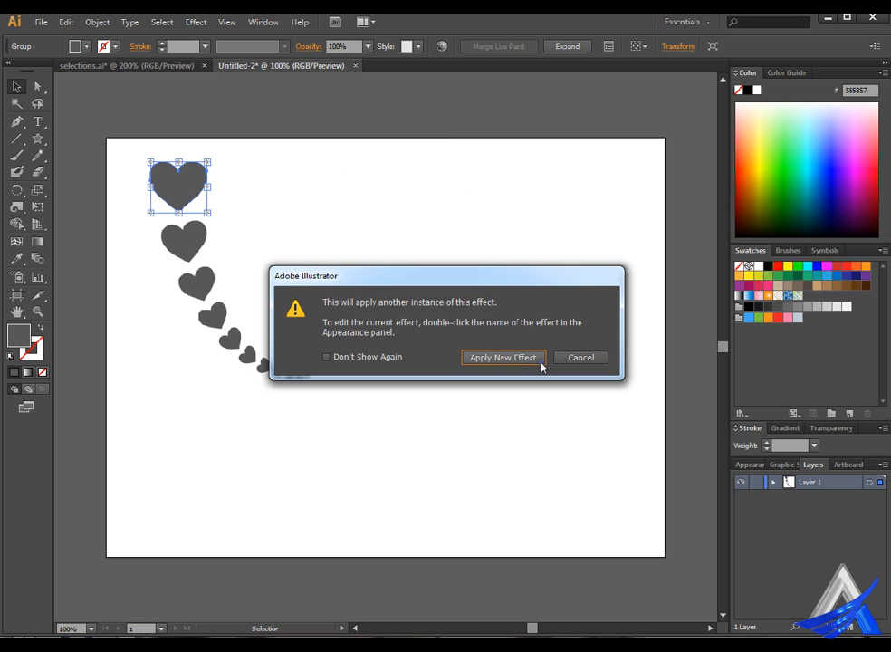
left_click(596, 365)
left_click(228, 22)
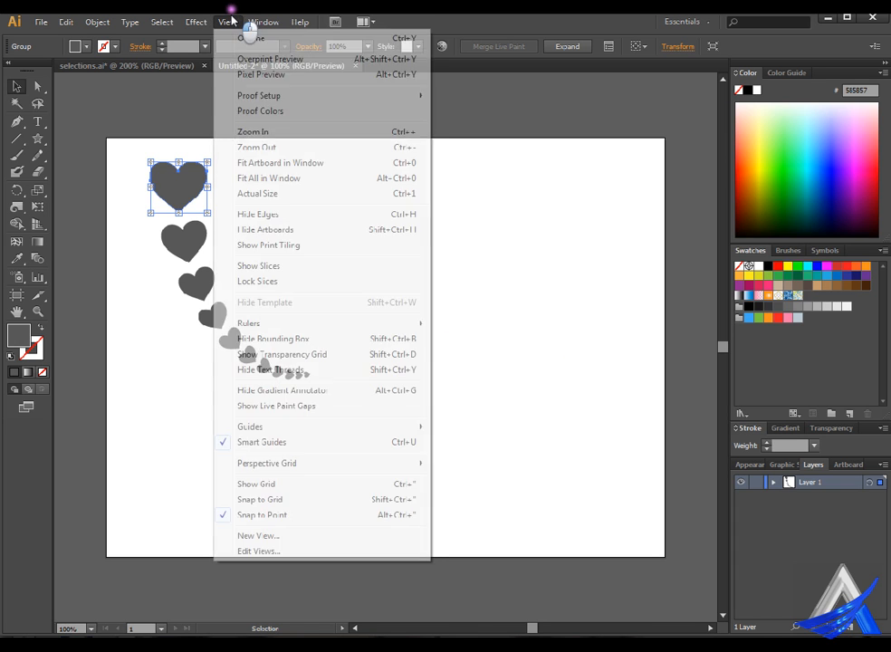
Step: Set up the heart's Transform effect again with a 3 px horizontal move and 11 copies
left_click(205, 18)
left_click(209, 20)
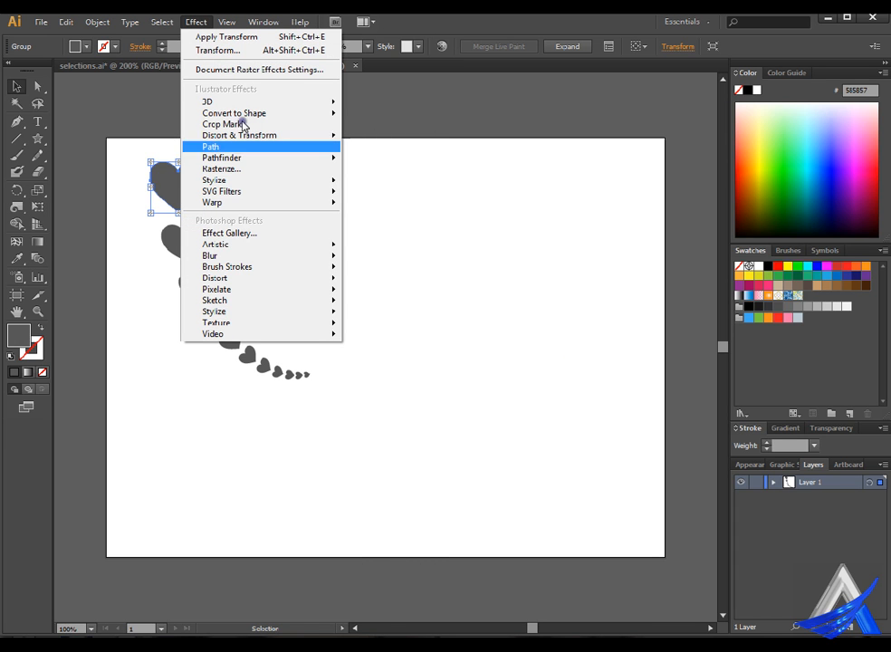
mouse_move(291, 135)
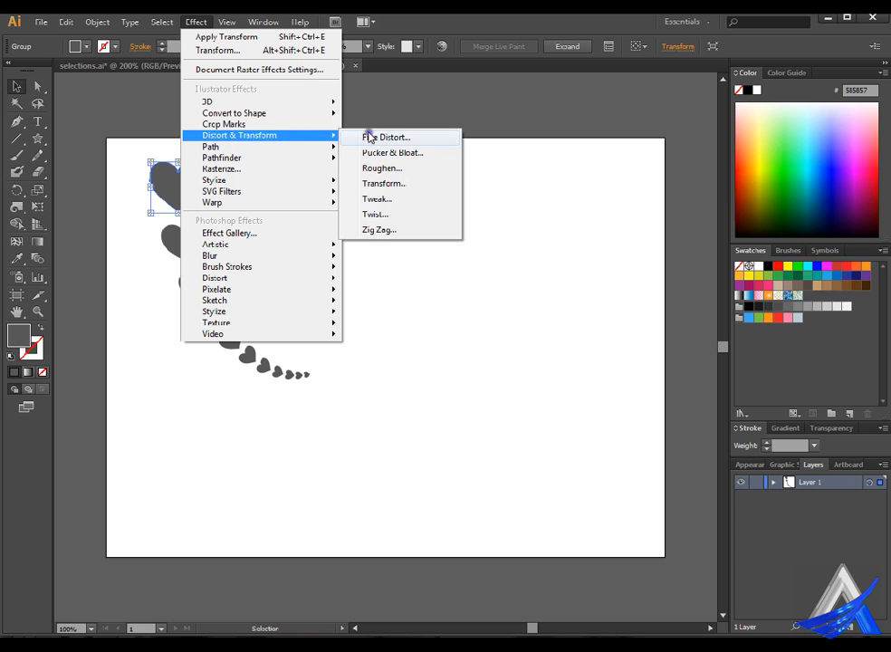
left_click(414, 181)
left_click(504, 356)
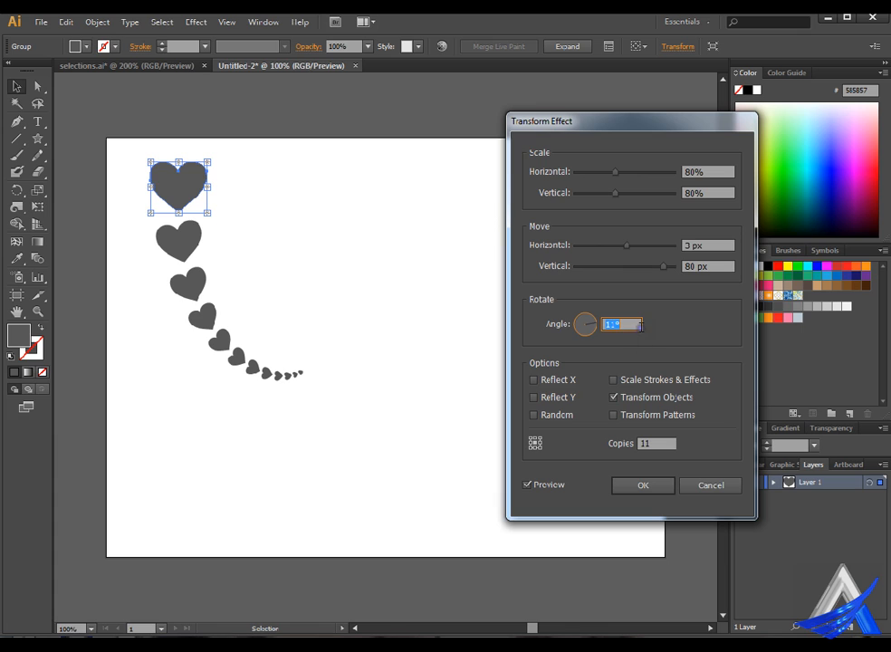
Step: Raise the Transform effect's rotation angle to 17° so the trail of hearts curves more tightly, and apply it
key("Up")
key("Up")
key("Up")
key("Up")
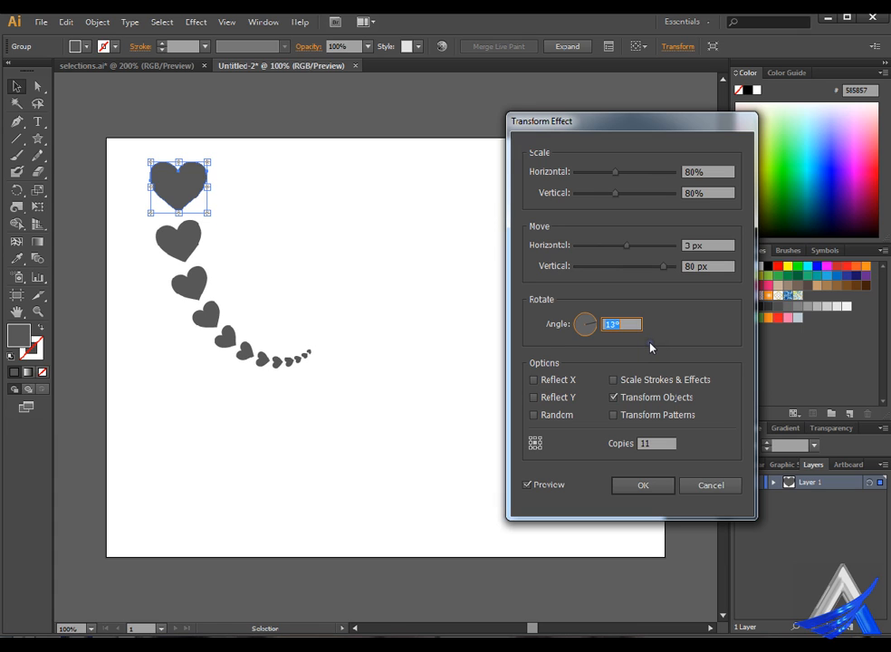
key("Up")
key("Up")
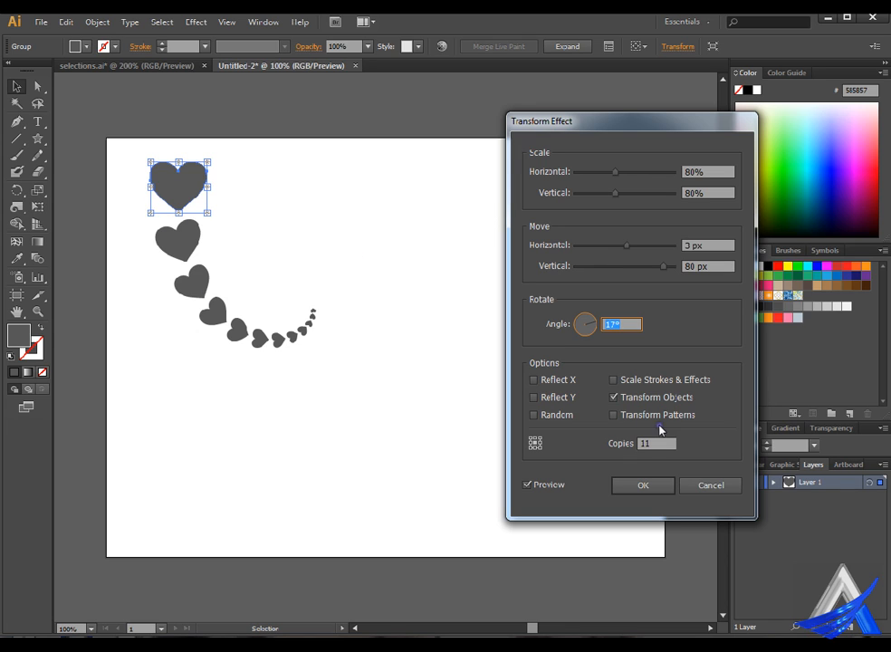
left_click(673, 496)
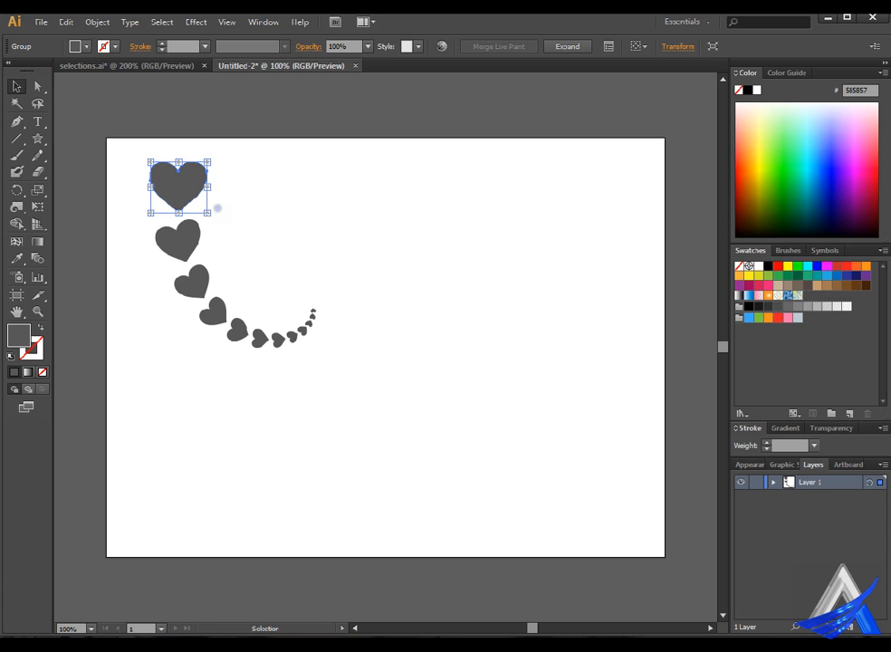
Step: Enlarge the original heart slightly from its upper-left corner so the trailing copies grow with it
left_click_drag(207, 213, 230, 216)
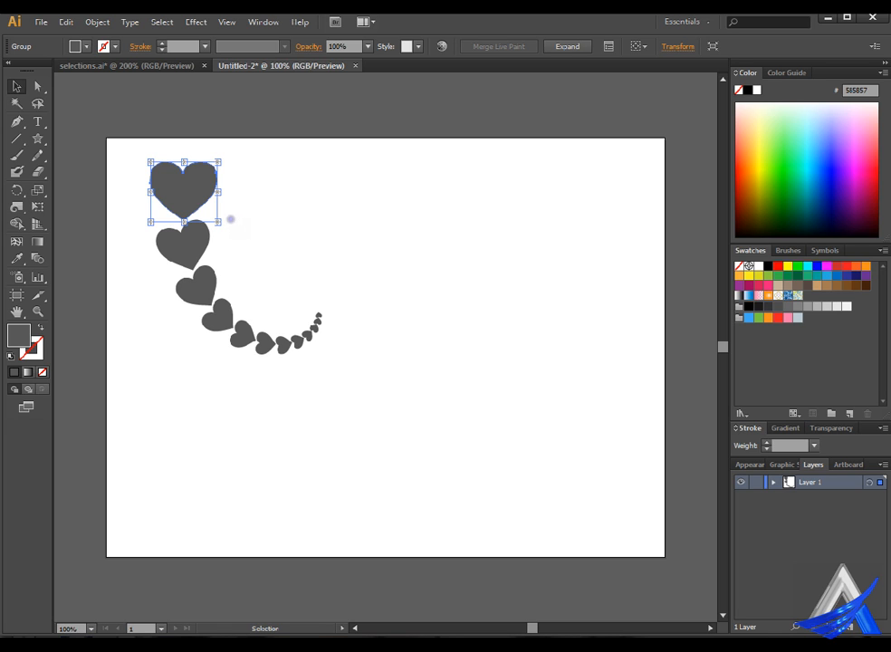
Step: Try rotating the original heart counterclockwise, first slightly and again to about 45°, undoing each rotation
left_click_drag(233, 222, 243, 209)
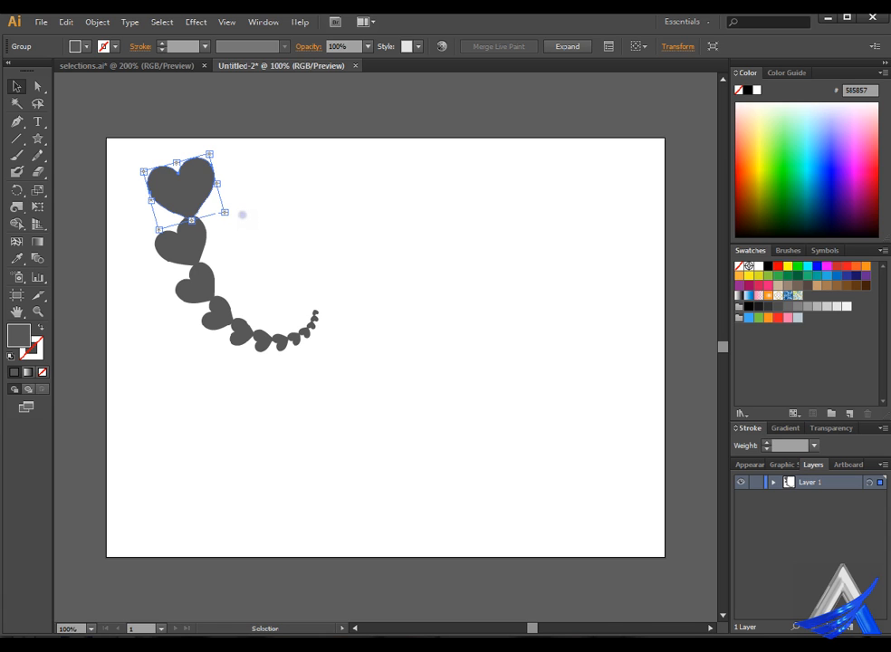
key("ctrl+z")
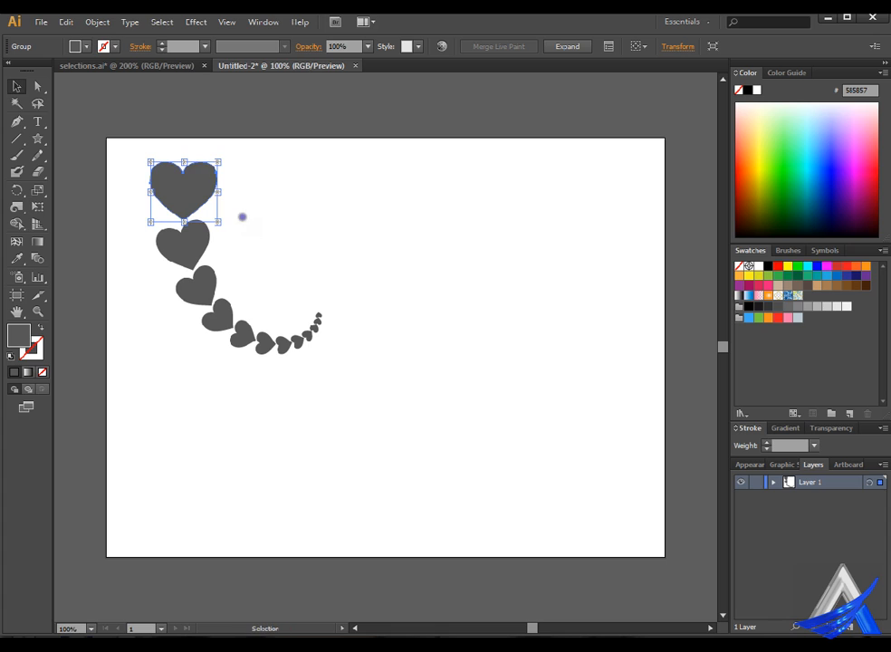
left_click(236, 223, "shift")
left_click_drag(233, 222, 250, 186)
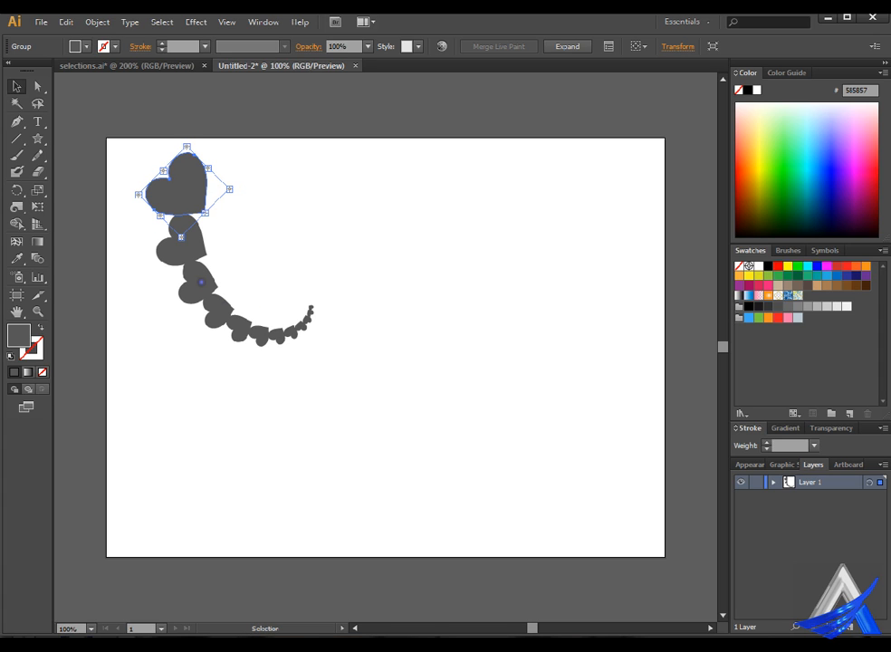
key("ctrl+z")
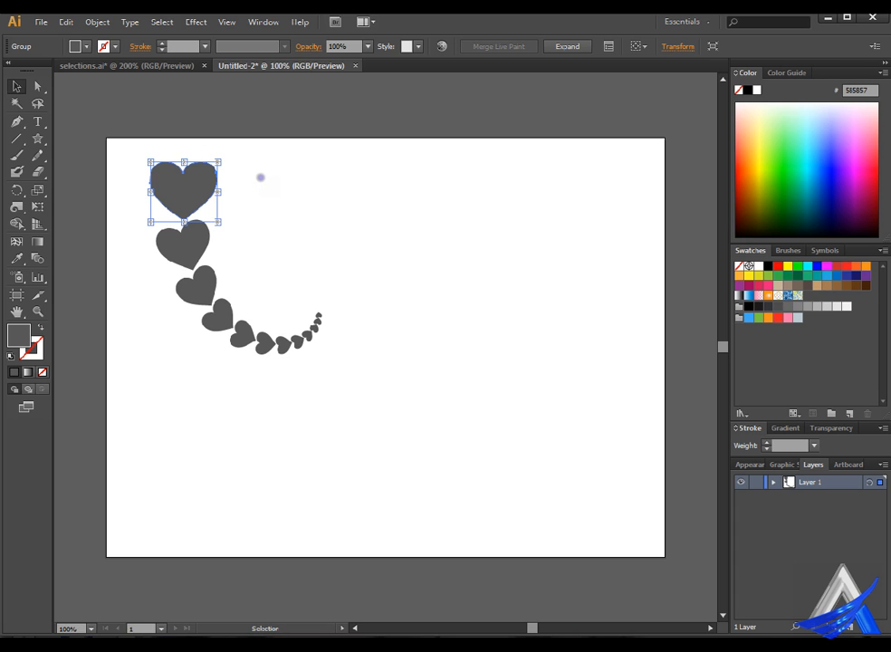
Step: Try Expand Appearance on the heart to turn the Transform effect's copies into real shapes, and undo it
left_click(97, 22)
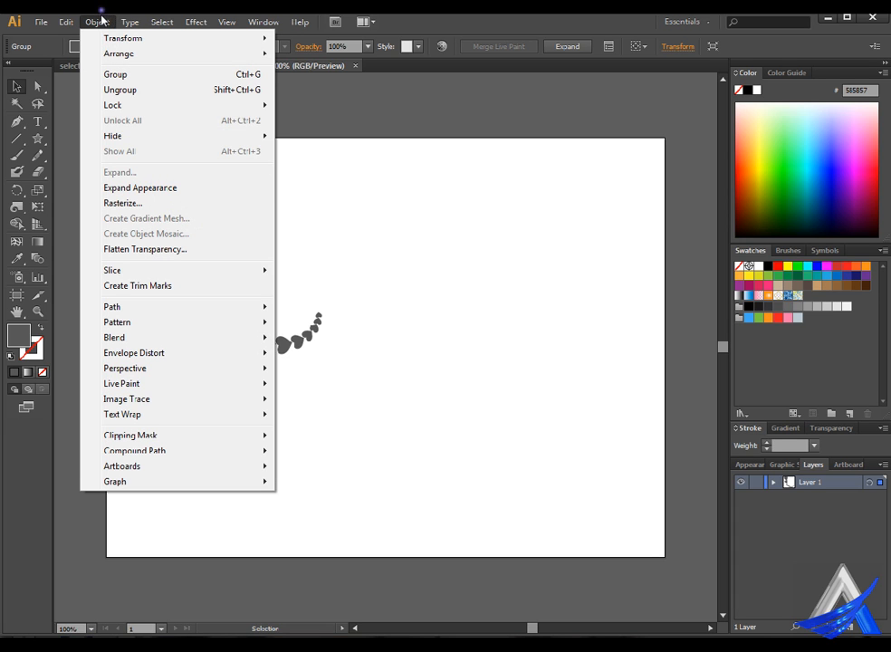
left_click(176, 190)
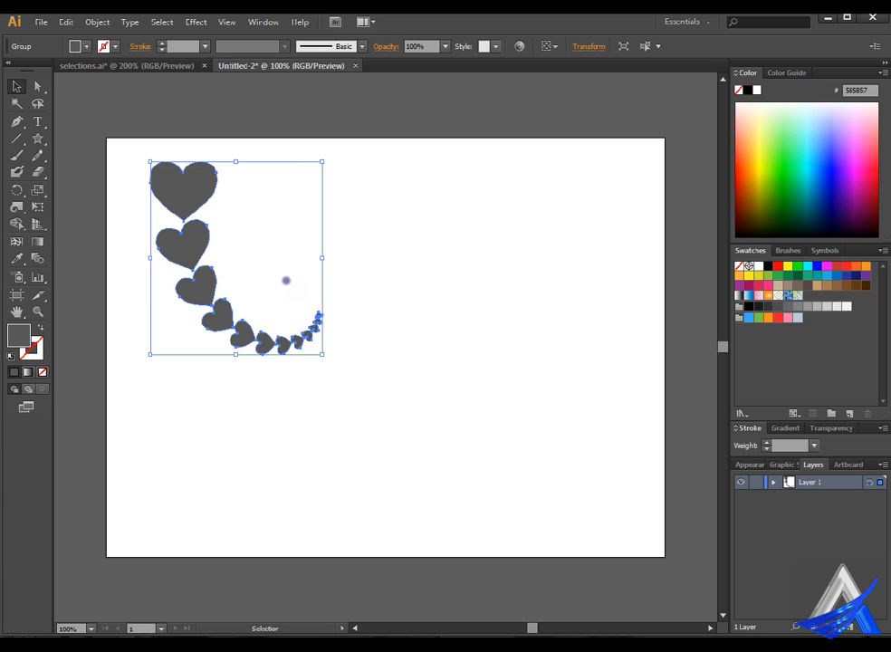
key("ctrl+z")
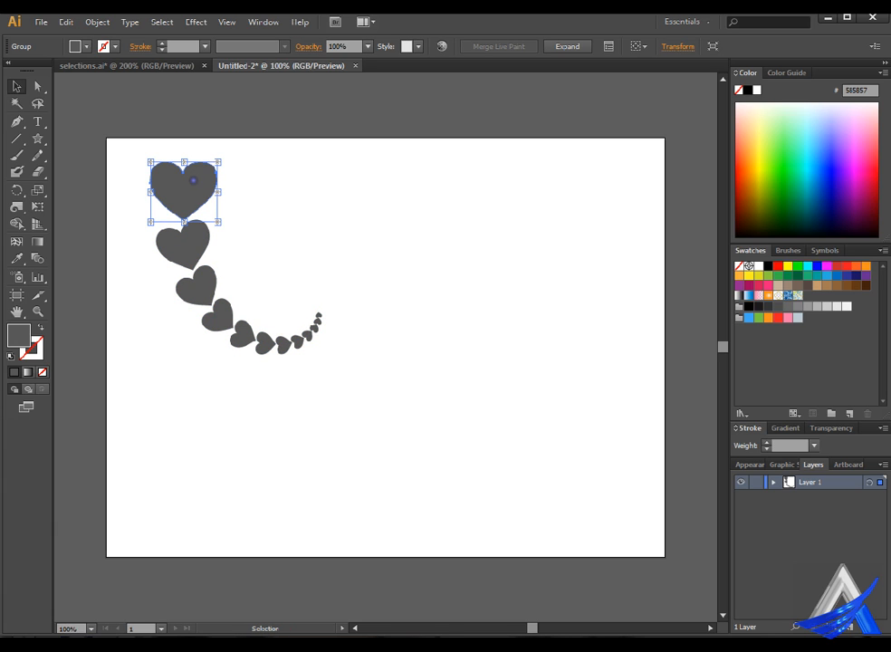